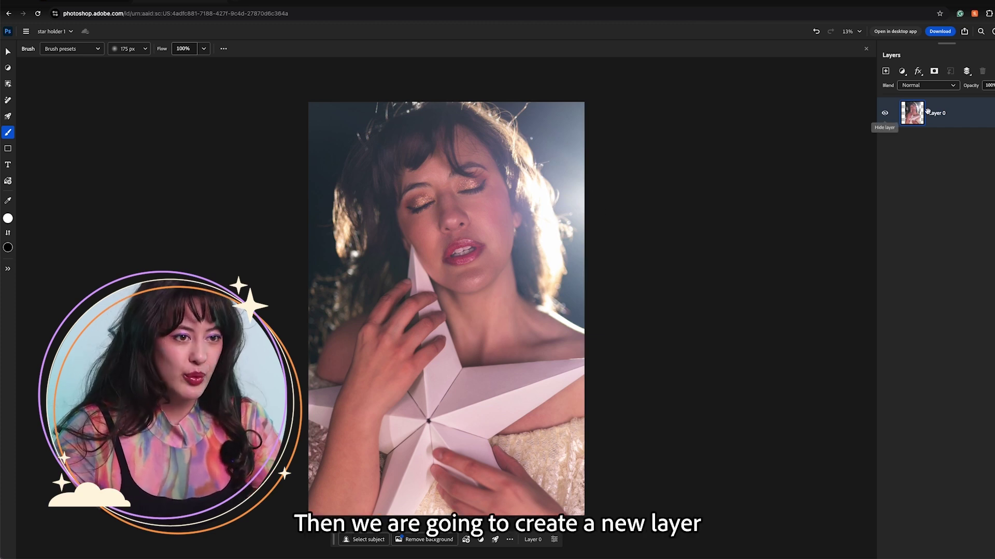
# Add a new layer and fill it with mid-grey 7F7F7F using the Paint Bucket.
pyautogui.click(885, 71)
pyautogui.click(7, 132)
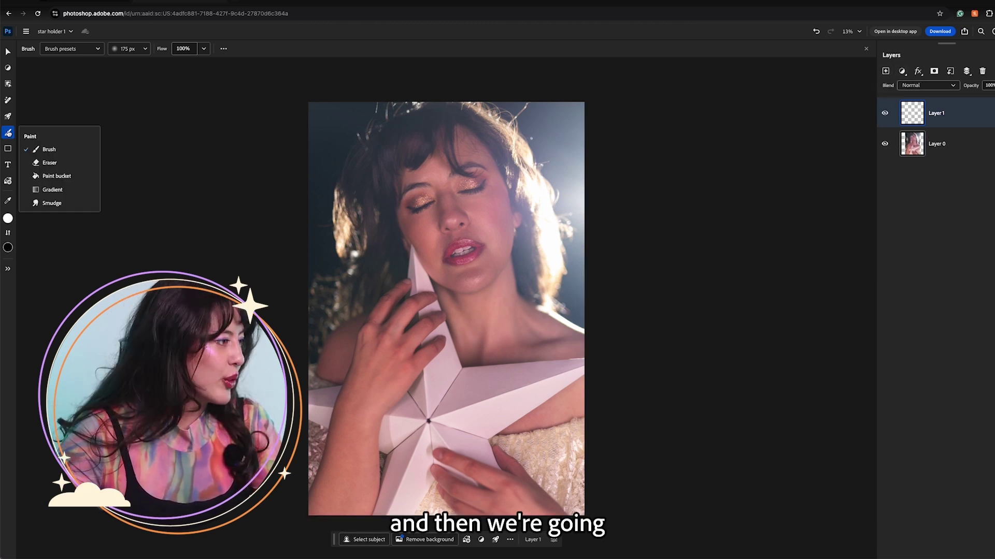
pyautogui.click(56, 176)
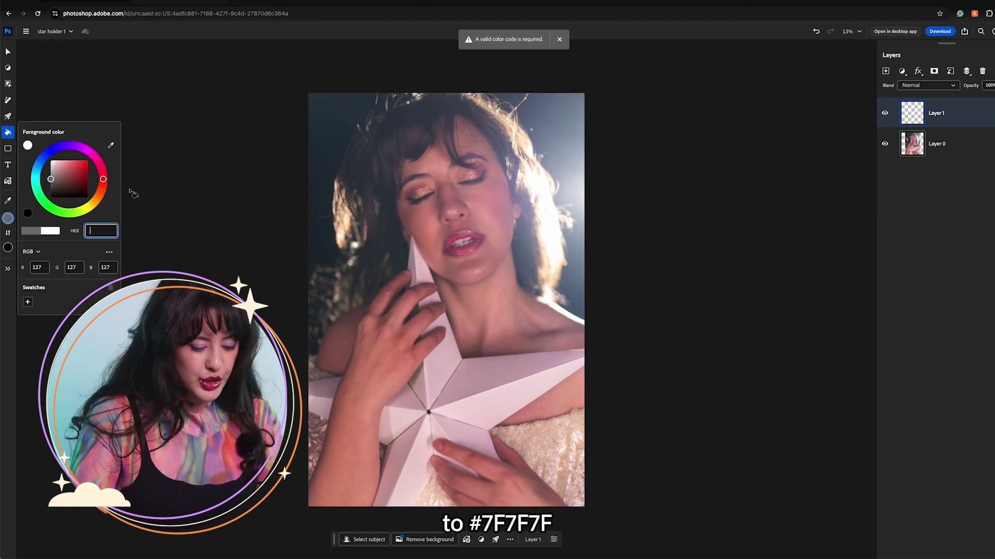
pyautogui.write('7f7f')
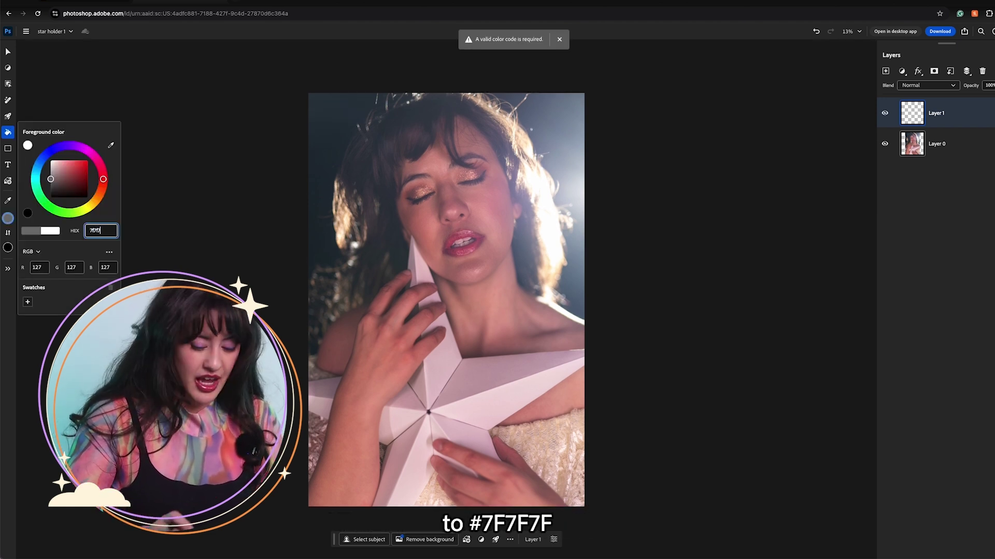
pyautogui.write('7f')
pyautogui.press('Return')
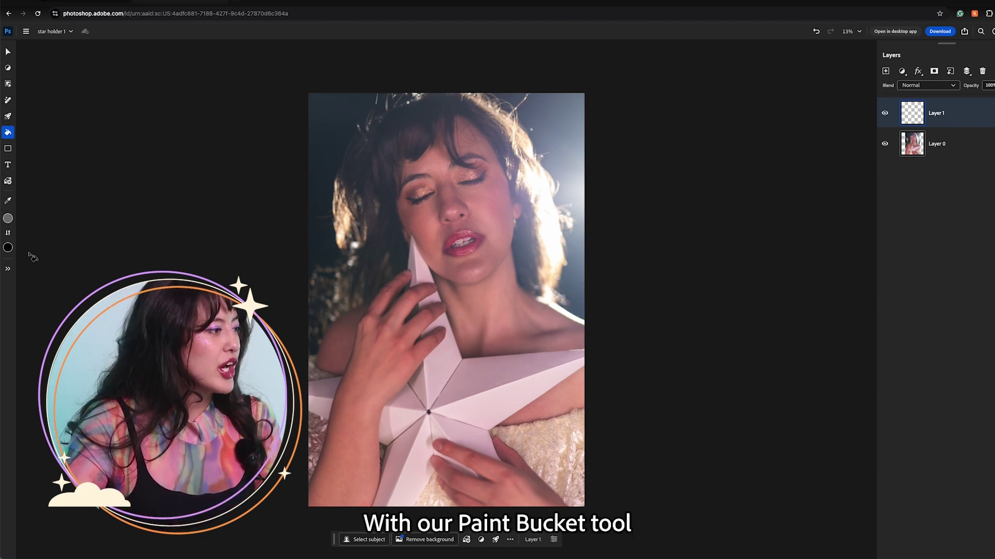
pyautogui.click(422, 219)
# Set the grey layer's blend mode to Soft light.
pyautogui.press('v')
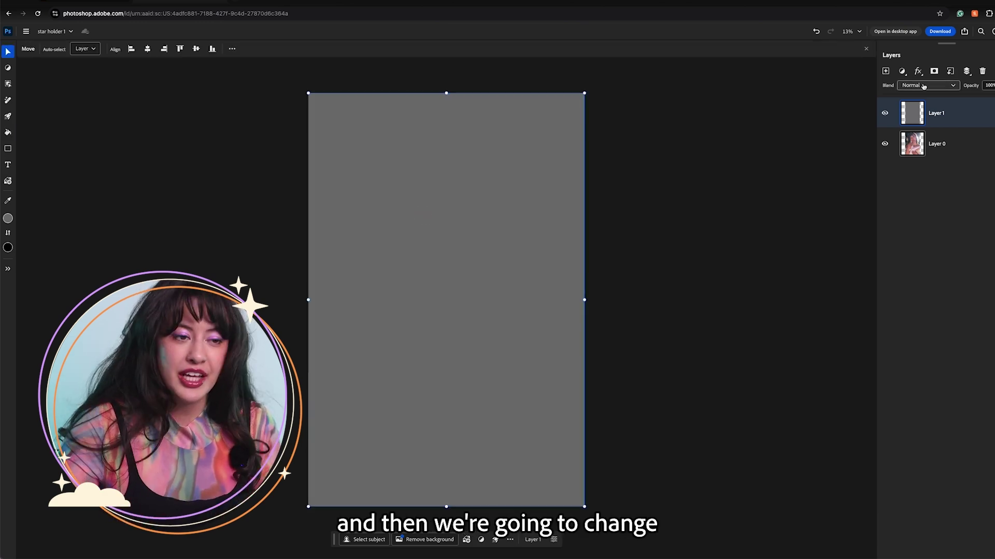
pyautogui.click(922, 87)
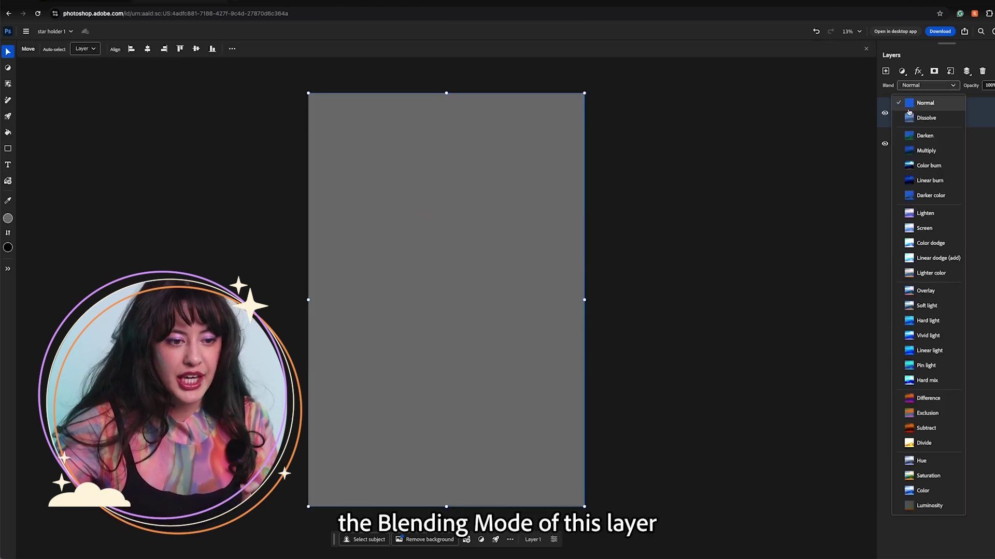
pyautogui.click(916, 309)
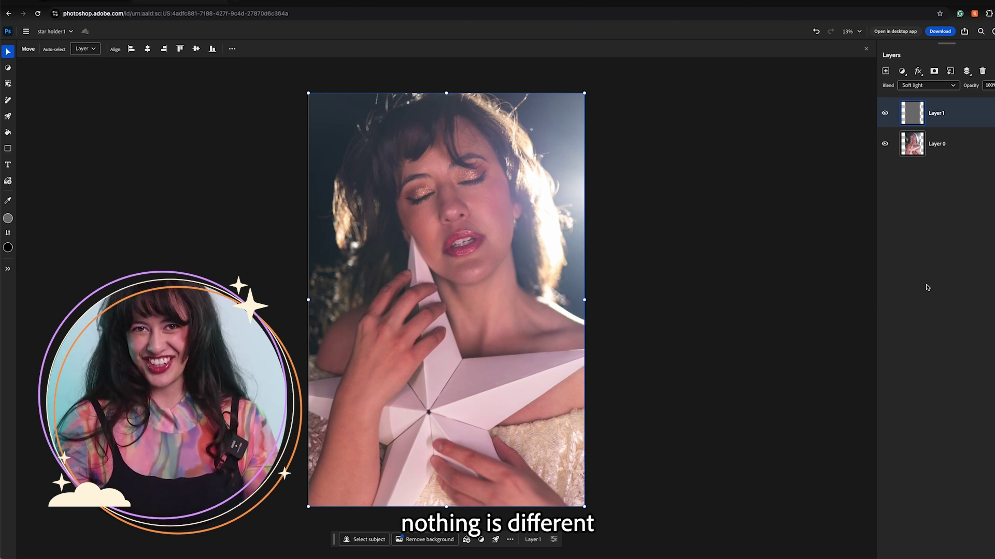
# Set up the soft Brush tool with white paint and opacity lowered to 6%.
pyautogui.press('b')
pyautogui.click(8, 218)
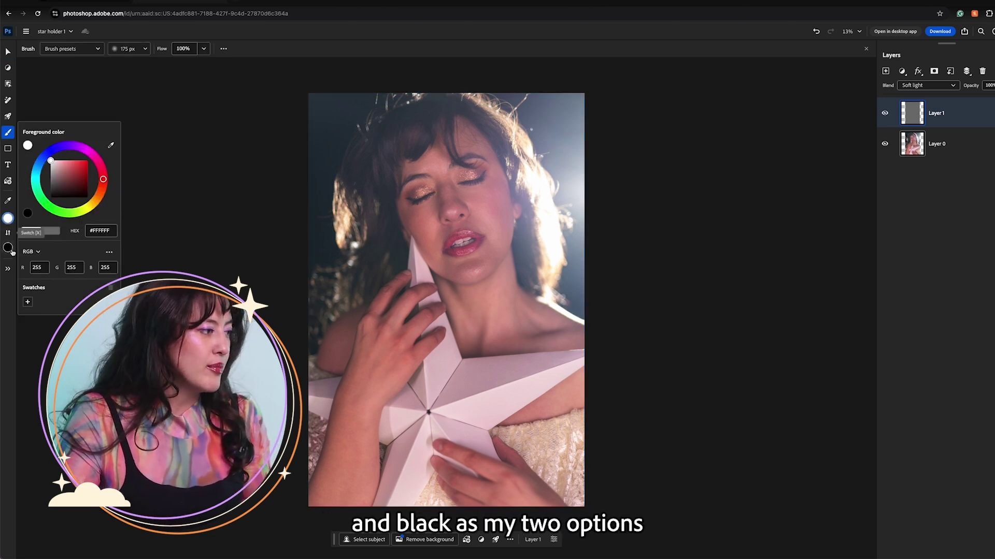
pyautogui.click(8, 132)
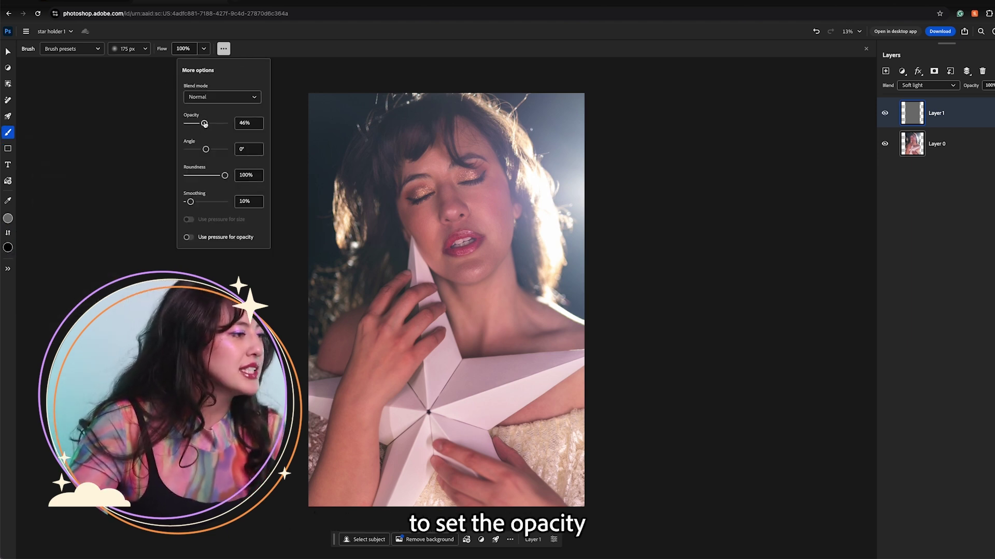
pyautogui.moveTo(205, 124); pyautogui.dragTo(191, 123)
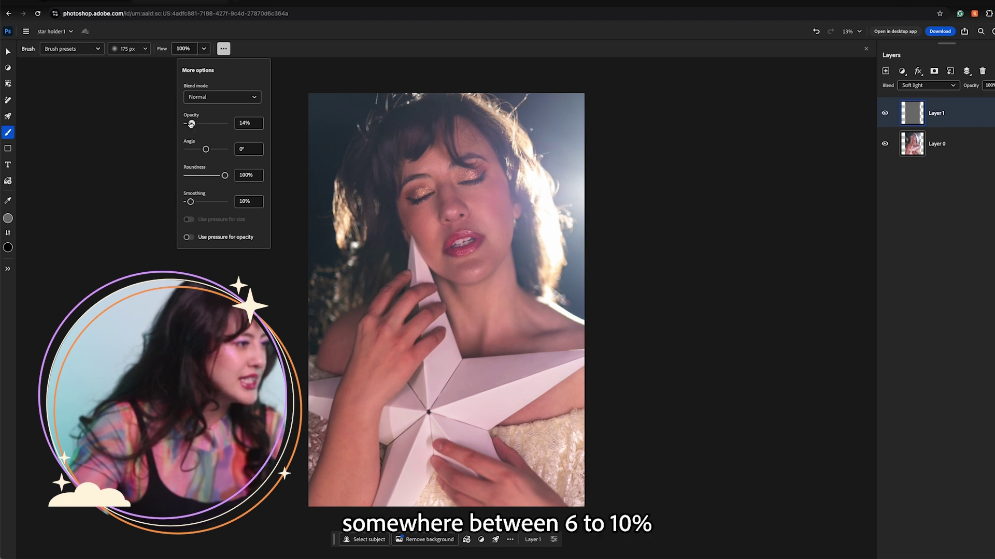
pyautogui.moveTo(190, 124); pyautogui.dragTo(187, 124)
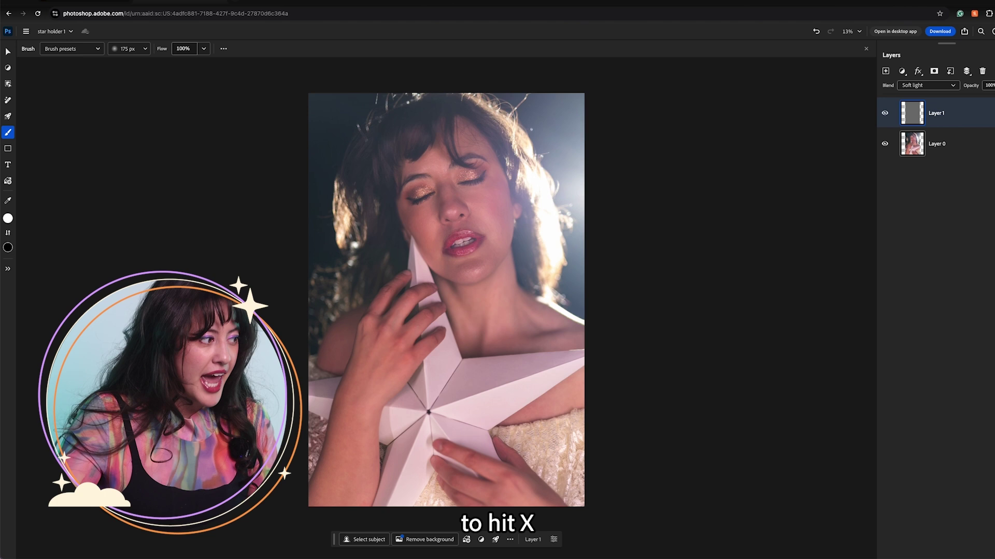
# Zoom in on the face and paint skin strokes, alternating white and black with a 100–150 px brush.
pyautogui.press('x')
pyautogui.press('x')
pyautogui.press('x')
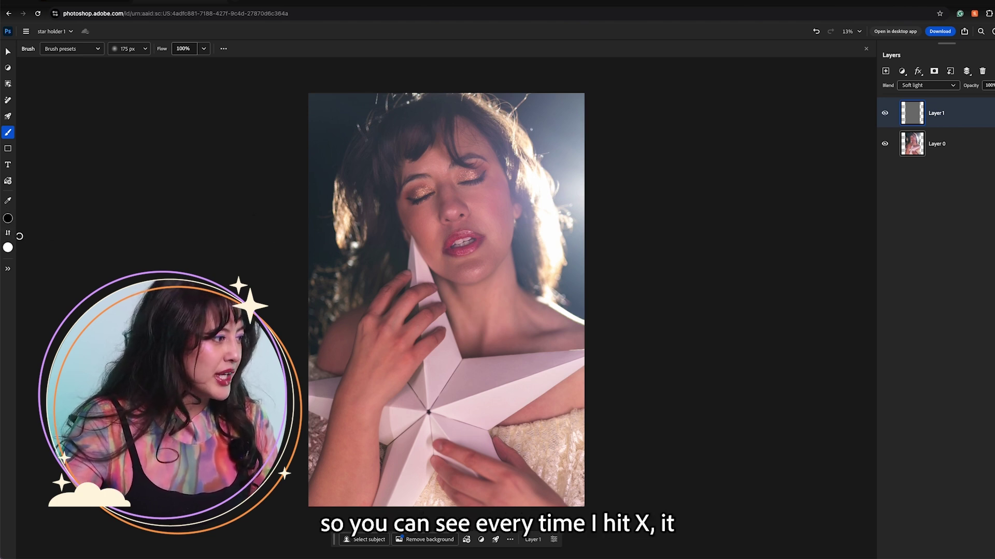
pyautogui.press('x')
pyautogui.press('x')
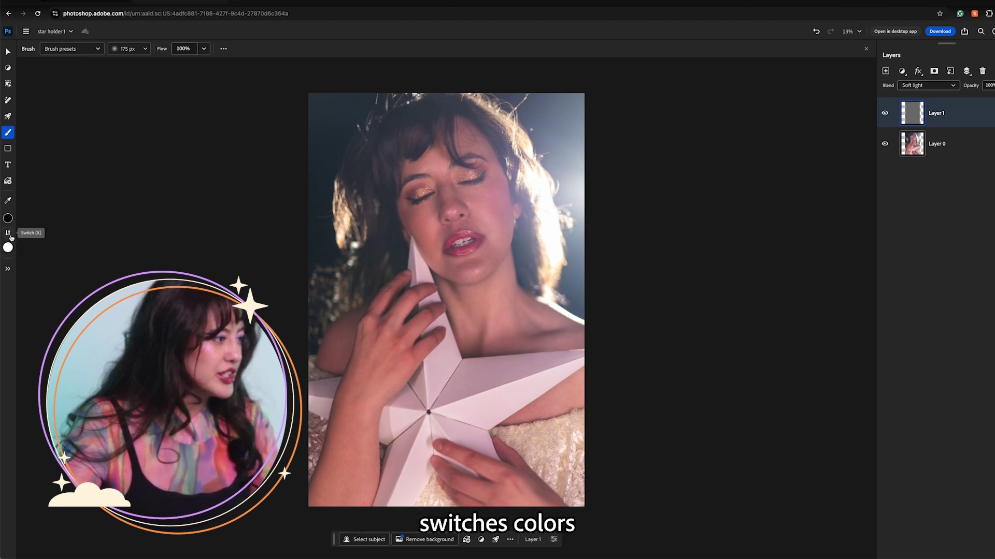
pyautogui.click(8, 233)
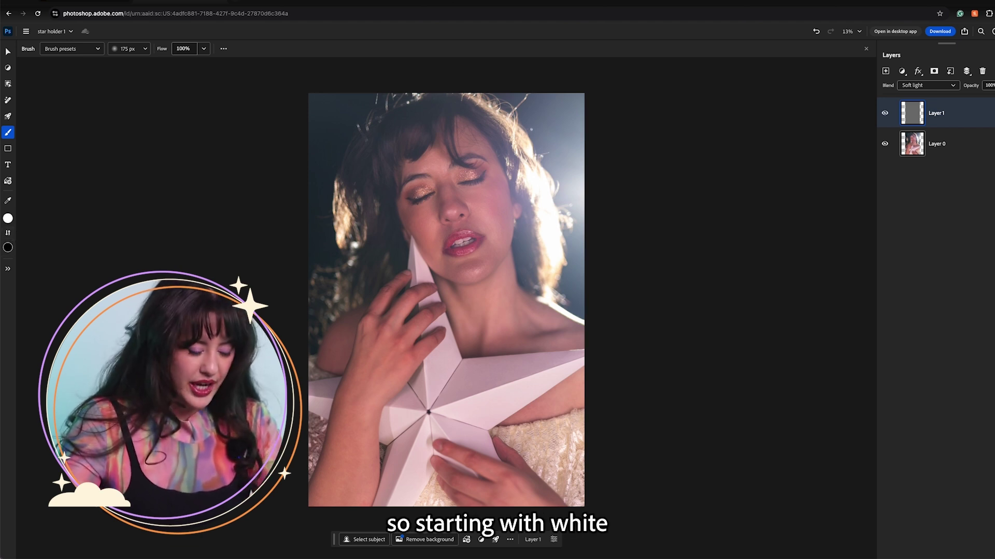
pyautogui.hotkey('ctrl', '=')
pyautogui.hotkey('ctrl', '=')
pyautogui.scroll(4, 386, 140)
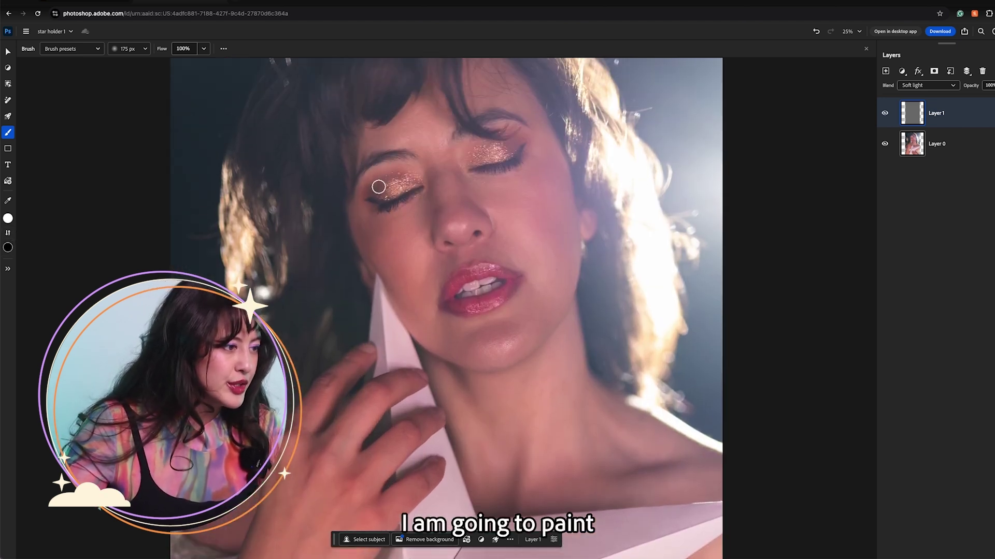
pyautogui.press('[')
pyautogui.press('[')
pyautogui.press('[')
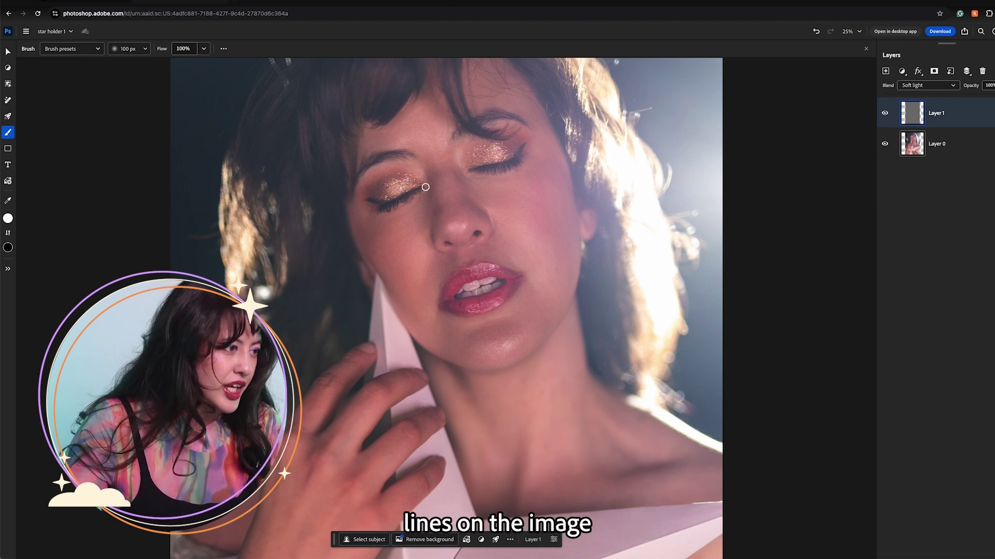
pyautogui.press('x')
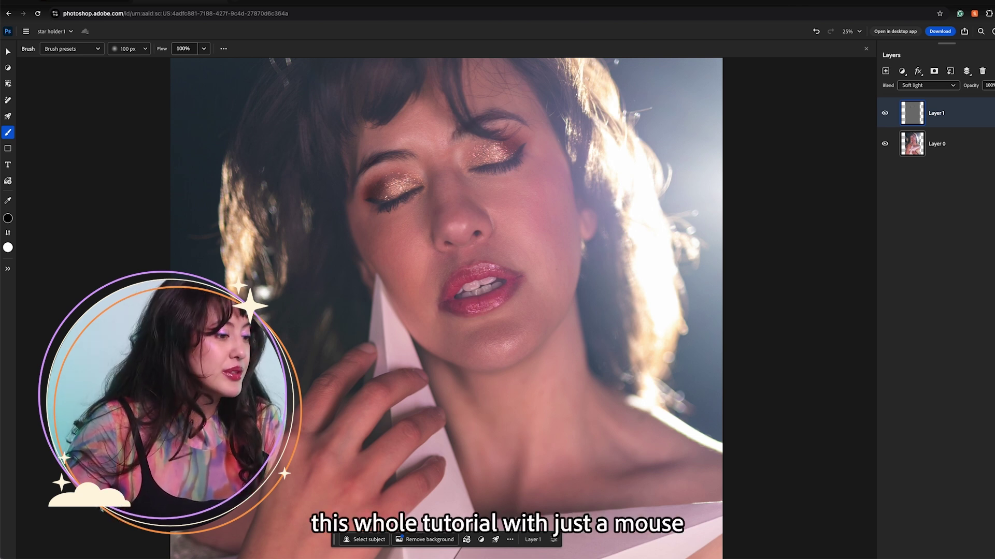
pyautogui.press(']')
pyautogui.press(']')
pyautogui.hotkey('ctrl', 'z')
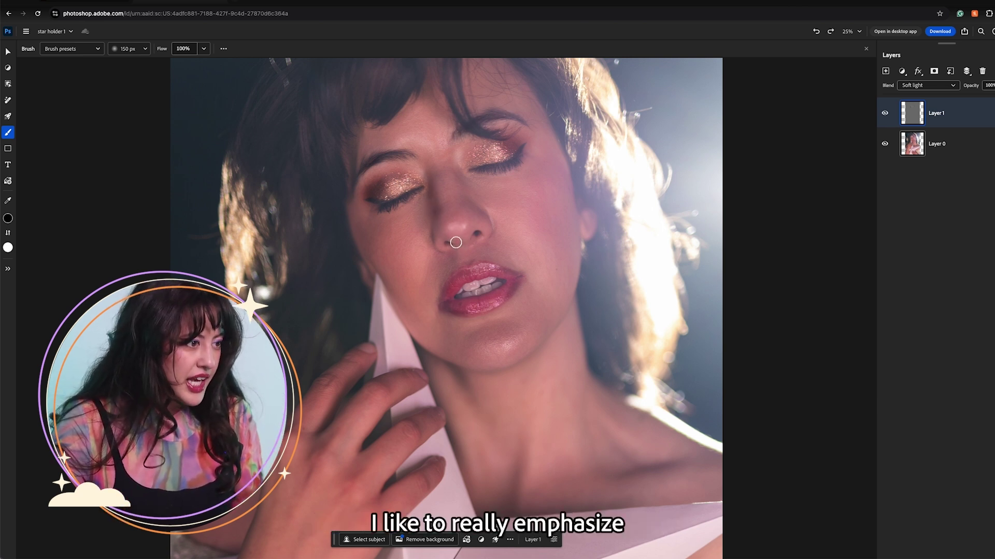
# Brighten highlights over the eyes and nose in white, then enlarge the brush to 400 px.
pyautogui.press('x')
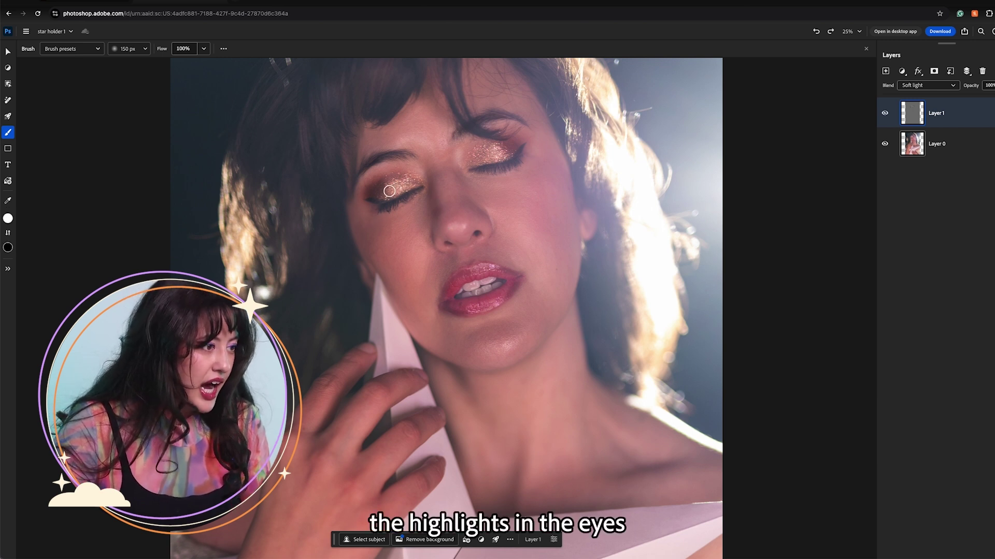
pyautogui.moveTo(480, 148); pyautogui.dragTo(498, 158)
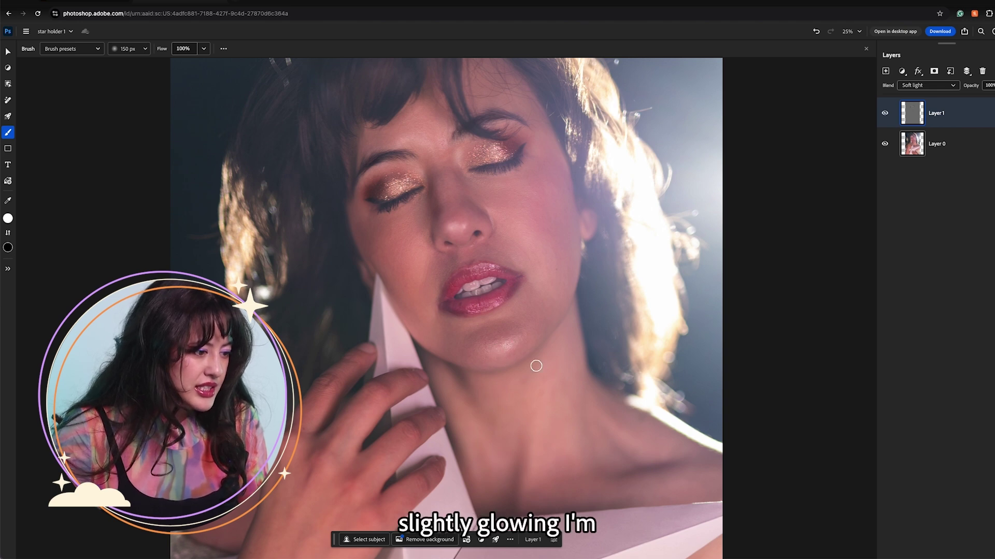
pyautogui.press('[')
pyautogui.press('[')
pyautogui.press('[')
pyautogui.press('[')
pyautogui.press('[')
pyautogui.press('[')
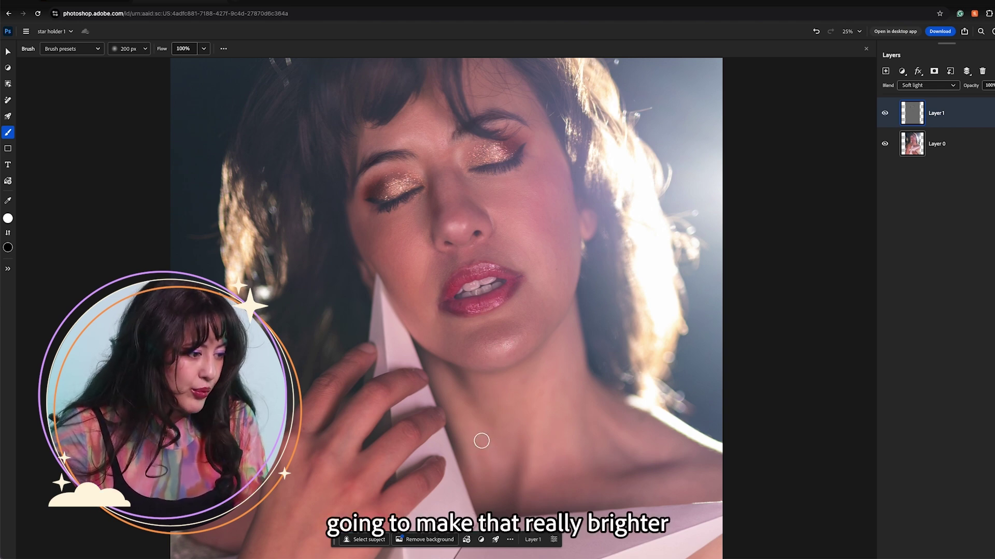
pyautogui.press('x')
pyautogui.hotkey('ctrl', '-')
pyautogui.hotkey('ctrl', '-')
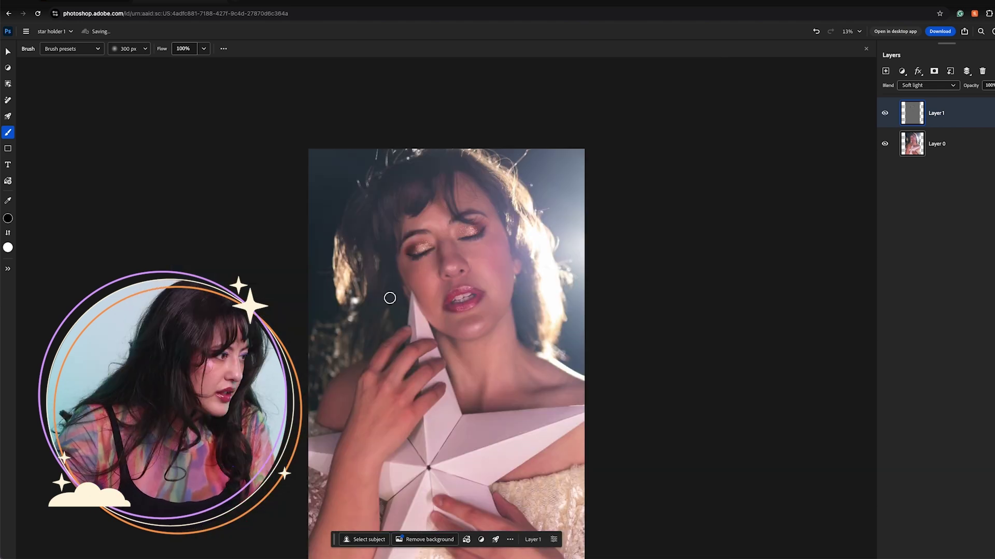
pyautogui.press('x')
pyautogui.press(']')
pyautogui.press(']')
pyautogui.press(']')
pyautogui.press(']')
pyautogui.press(']')
pyautogui.press(']')
pyautogui.press(']')
pyautogui.press(']')
pyautogui.press(']')
pyautogui.press(']')
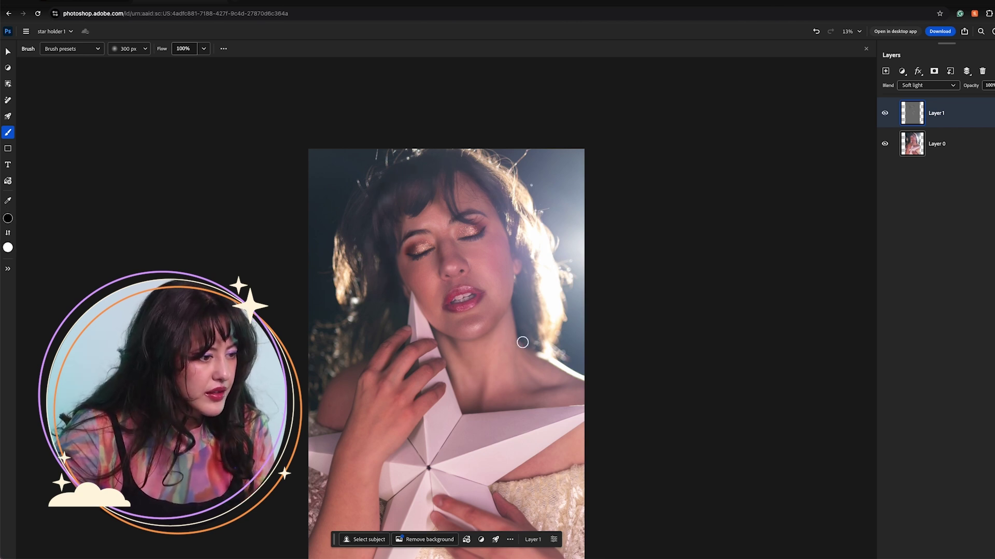
pyautogui.press('x')
pyautogui.press(']')
pyautogui.scroll(-2, 497, 362)
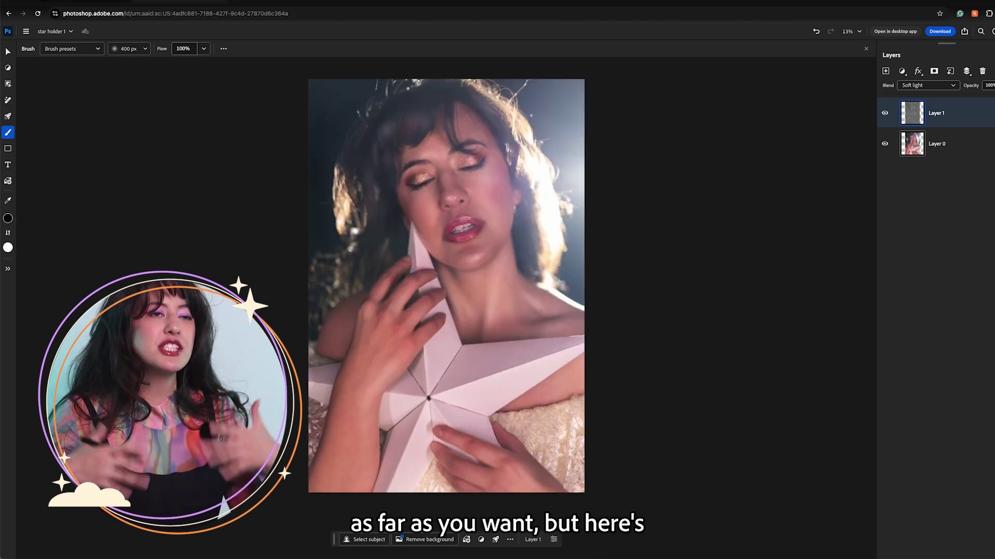
# Hide and show Layer 1 twice to compare the portrait before and after dodge-and-burn.
pyautogui.click(884, 113)
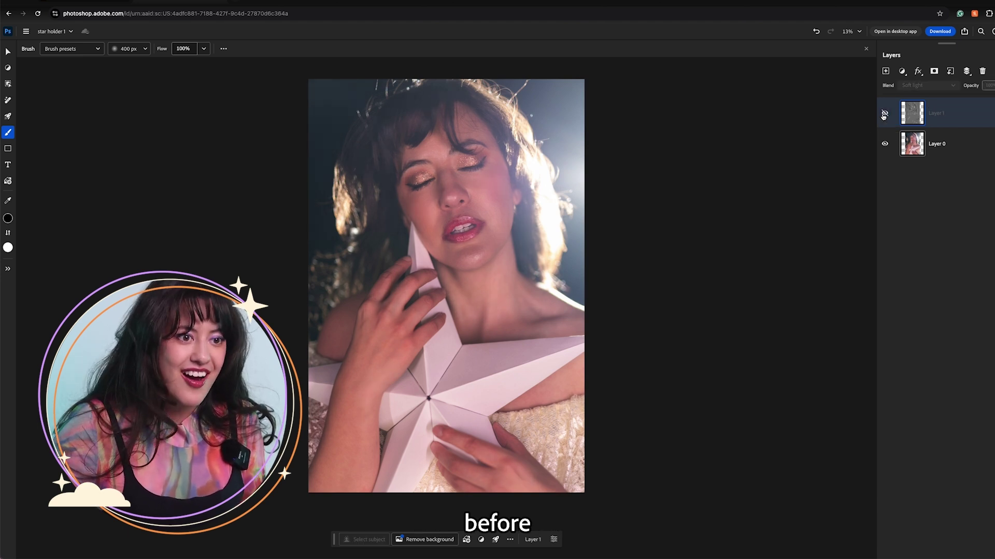
pyautogui.click(885, 114)
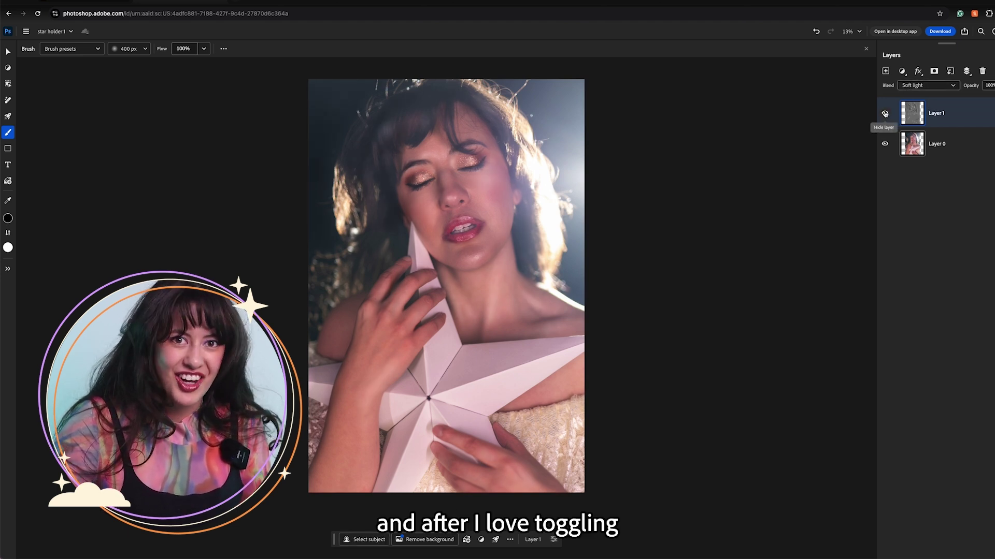
pyautogui.click(885, 114)
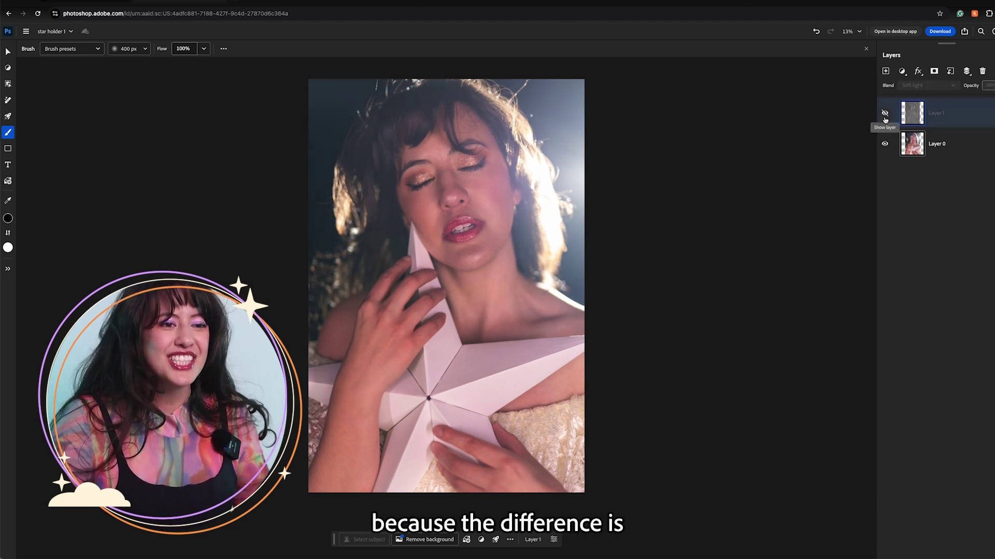
pyautogui.click(884, 113)
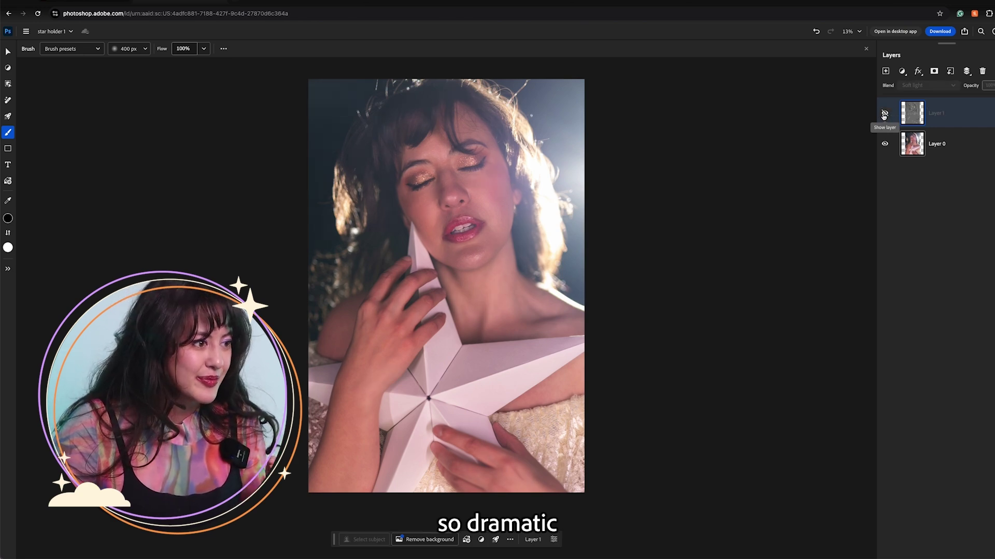
pyautogui.click(8, 67)
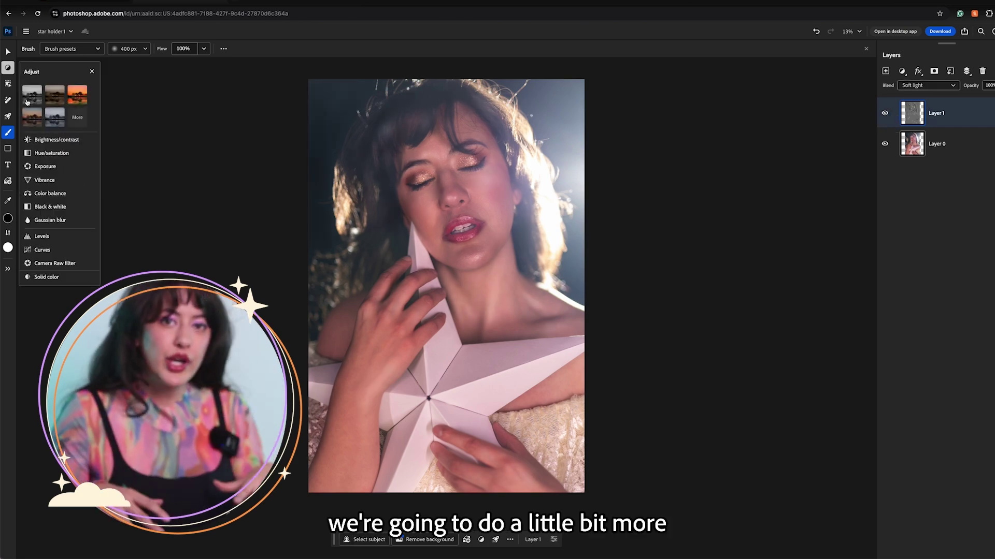
# Add a Levels adjustment with white input 250 and black input 20.
pyautogui.click(55, 236)
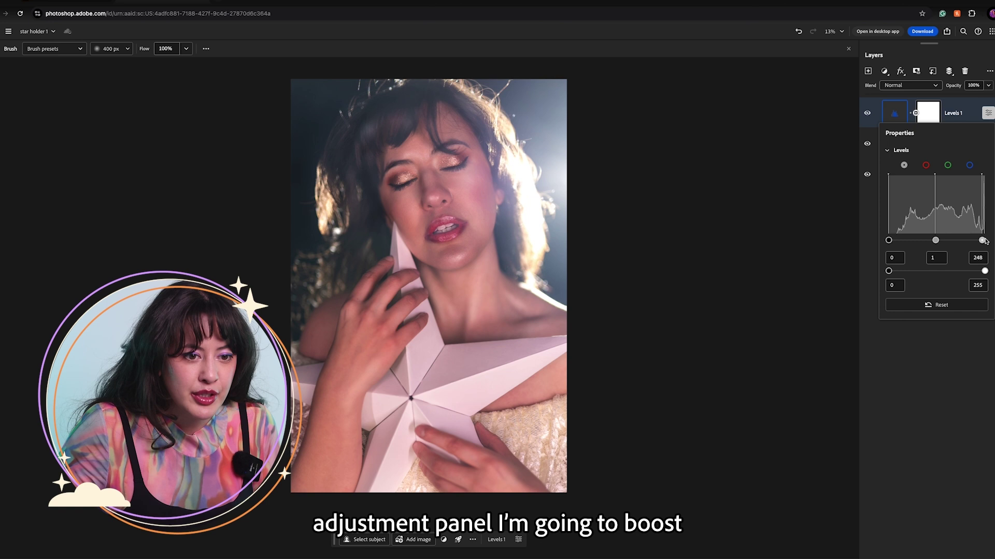
pyautogui.moveTo(994, 241); pyautogui.dragTo(994, 242)
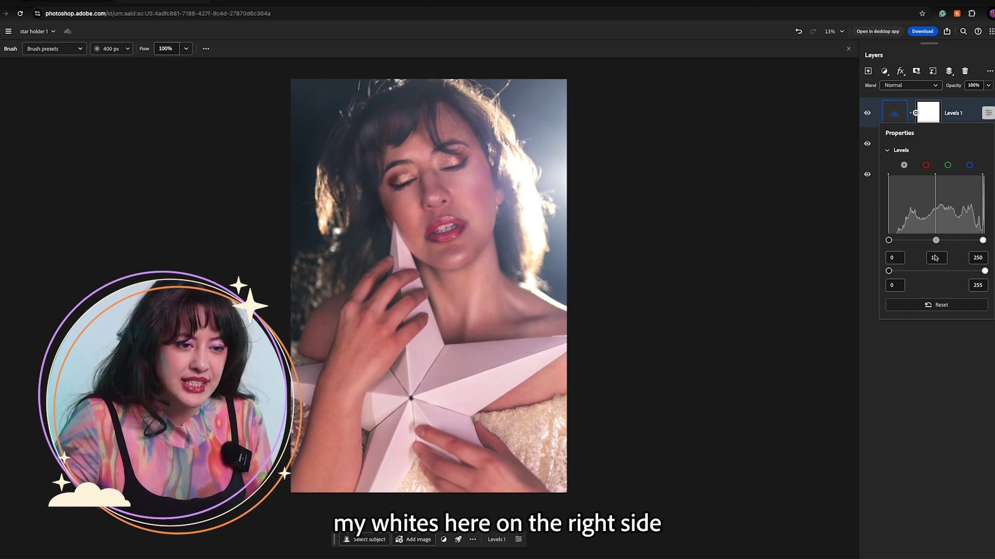
pyautogui.moveTo(890, 241); pyautogui.dragTo(895, 242)
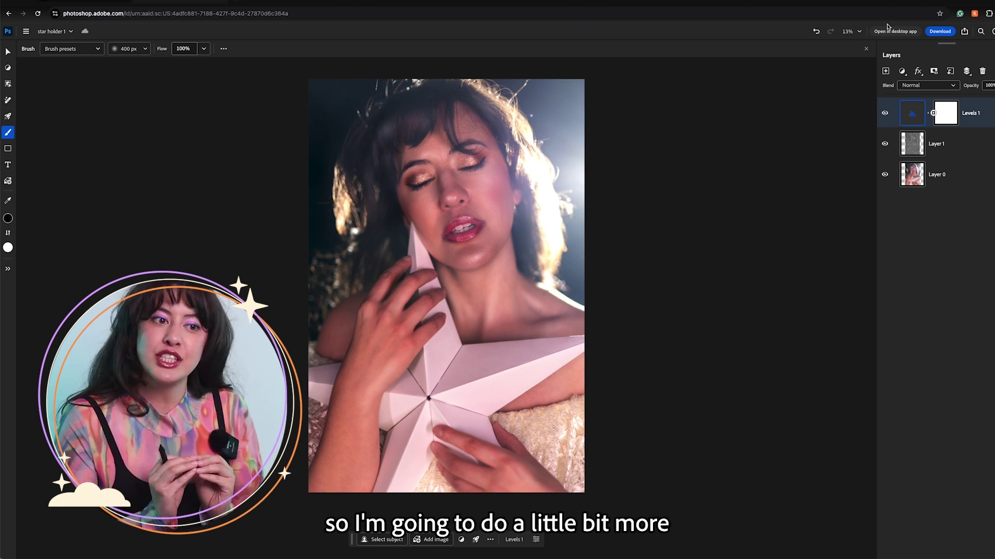
# Add a new Layer 2 and raise the brush opacity to about 68%.
pyautogui.click(884, 72)
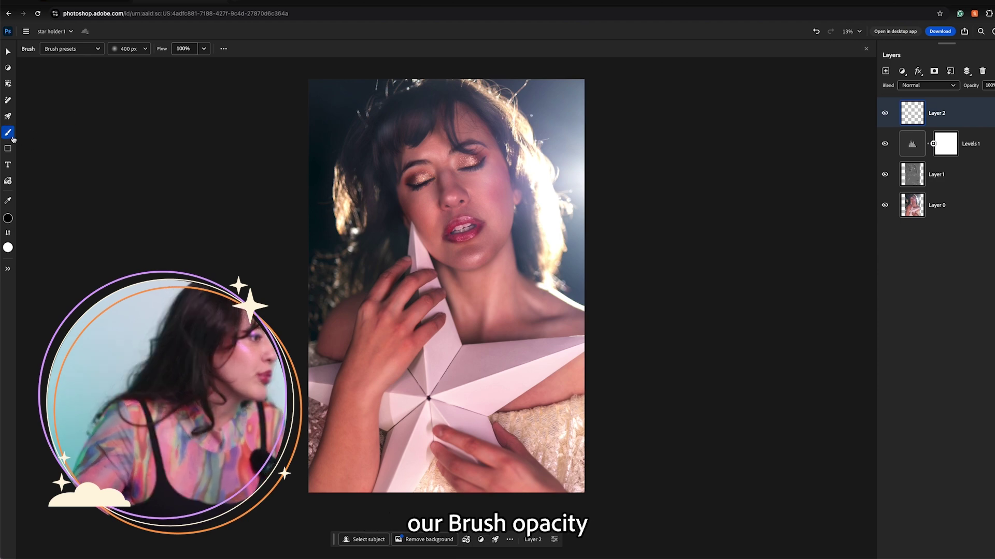
pyautogui.click(223, 48)
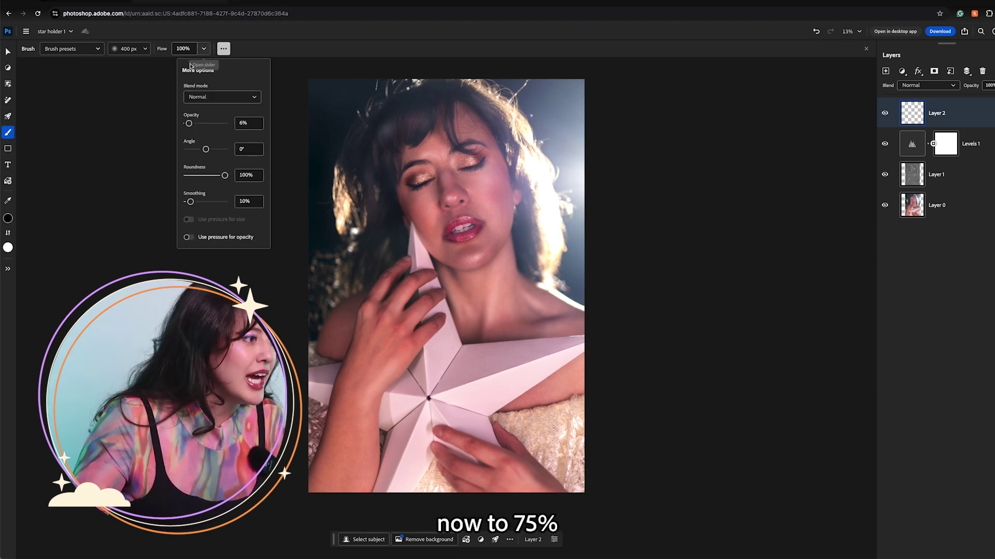
pyautogui.click(214, 125)
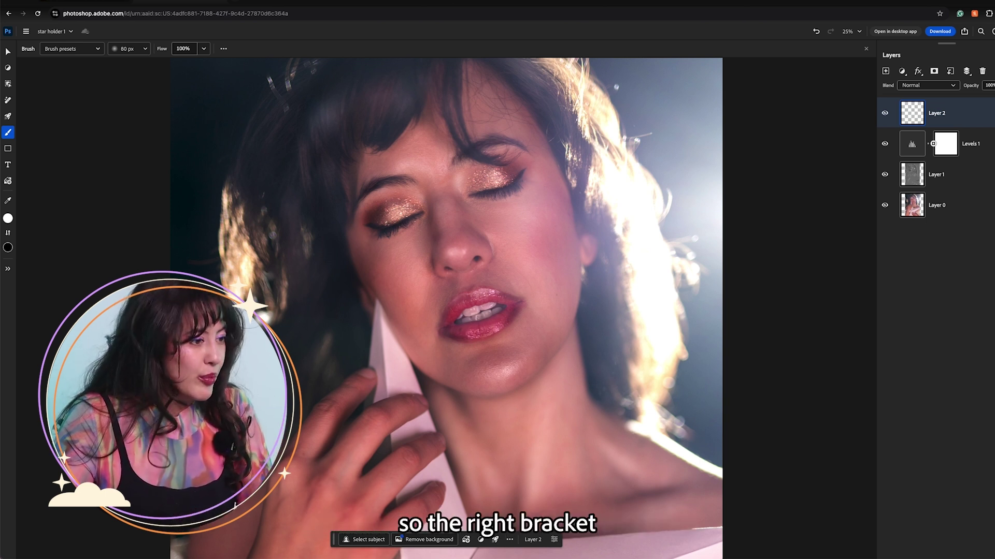
# Paint white highlight dabs on the nose with a 400 px brush.
pyautogui.press(']')
pyautogui.press(']')
pyautogui.press(']')
pyautogui.press(']')
pyautogui.press(']')
pyautogui.press(']')
pyautogui.press(']')
pyautogui.press(']')
pyautogui.press(']')
pyautogui.press(']')
pyautogui.press(']')
pyautogui.press(']')
pyautogui.press(']')
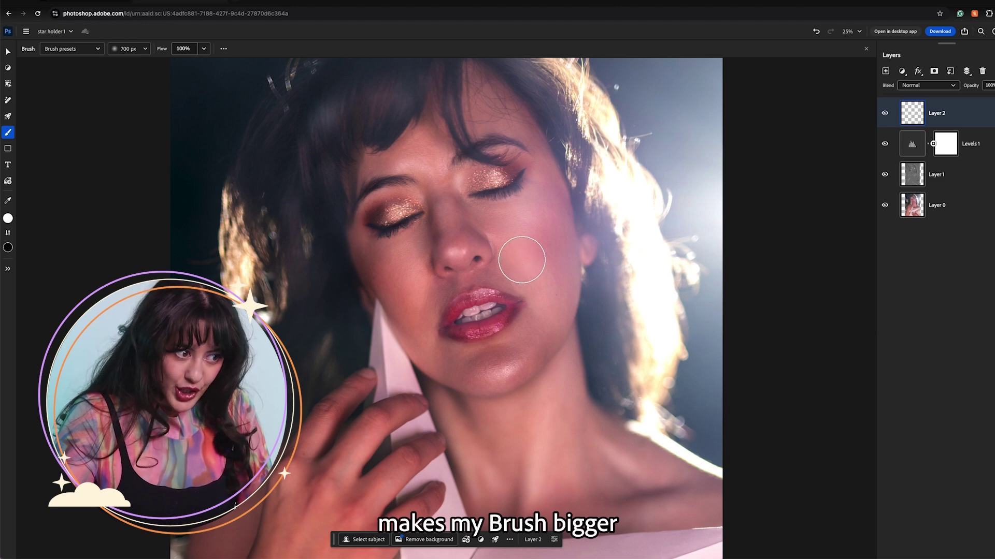
pyautogui.press('[')
pyautogui.press('[')
pyautogui.press('[')
pyautogui.press('[')
pyautogui.press('[')
pyautogui.press('[')
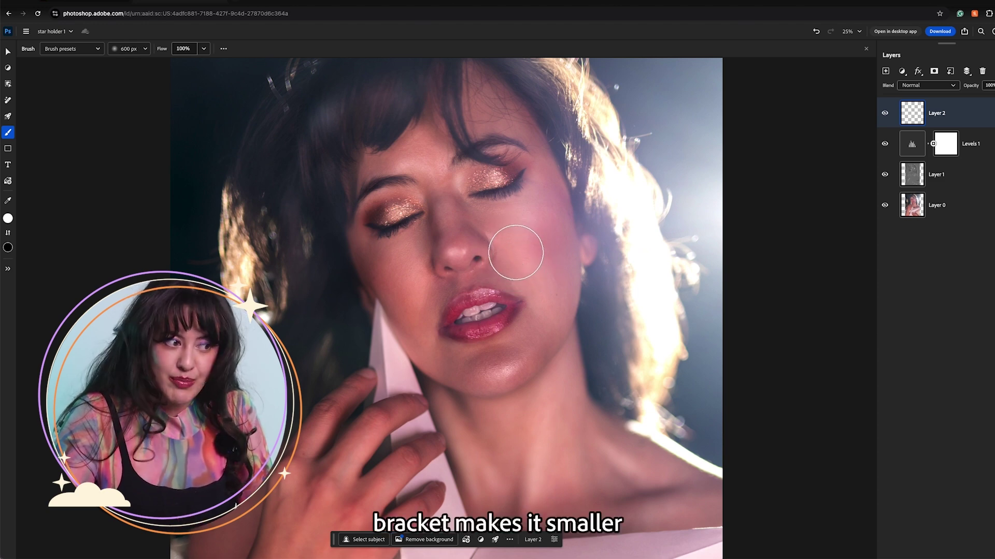
pyautogui.hotkey('ctrl', '-')
pyautogui.press('x')
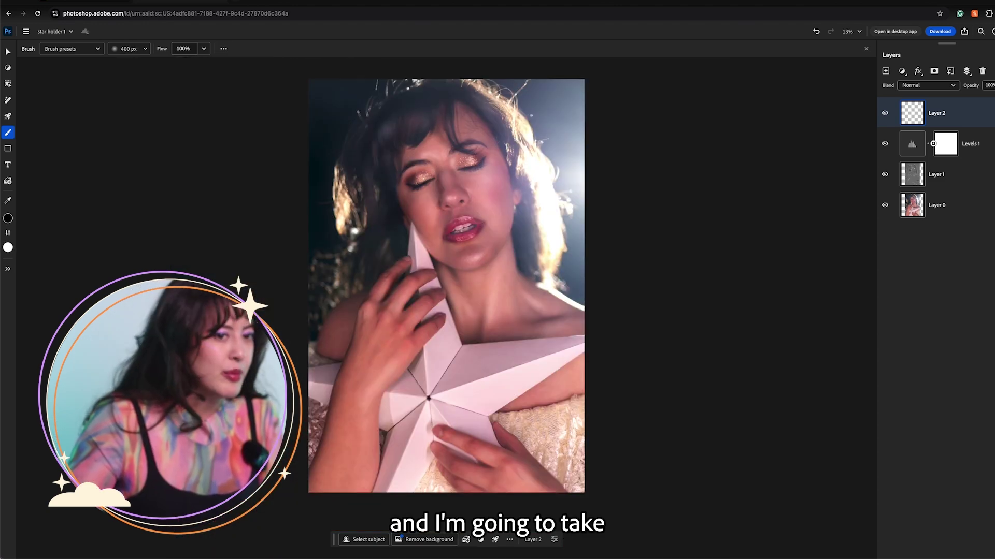
pyautogui.press('x')
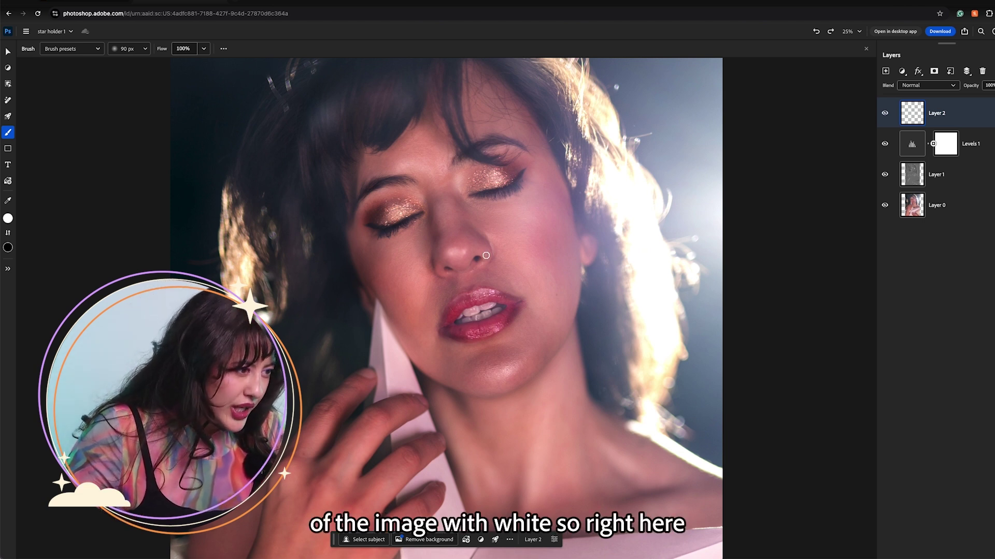
pyautogui.moveTo(451, 252); pyautogui.dragTo(465, 252)
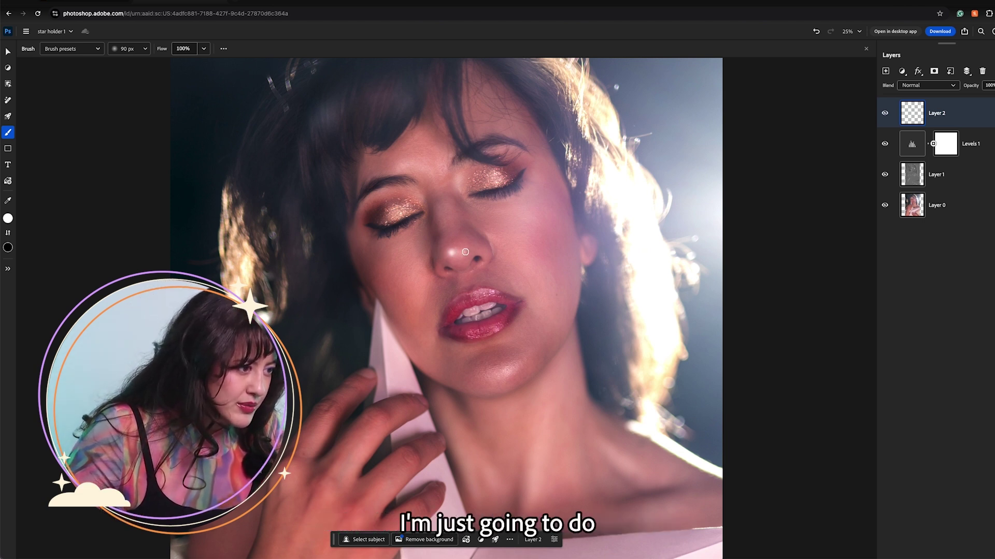
pyautogui.click(462, 253)
pyautogui.press('[')
pyautogui.press('[')
pyautogui.press('[')
pyautogui.press('[')
pyautogui.press('[')
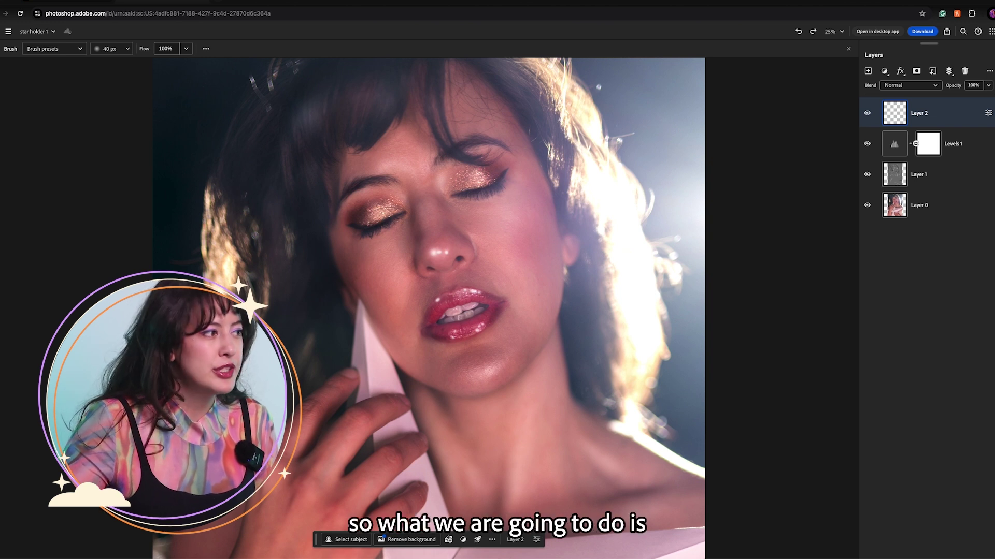
# Apply a Gaussian blur of about 17 to the Layer 2 highlights.
pyautogui.click(9, 31)
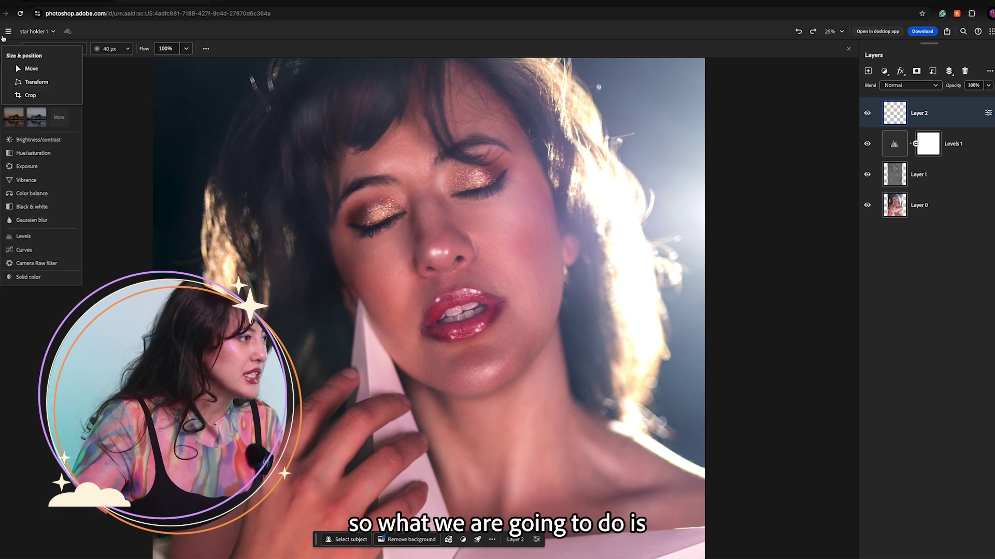
pyautogui.moveTo(46, 189)
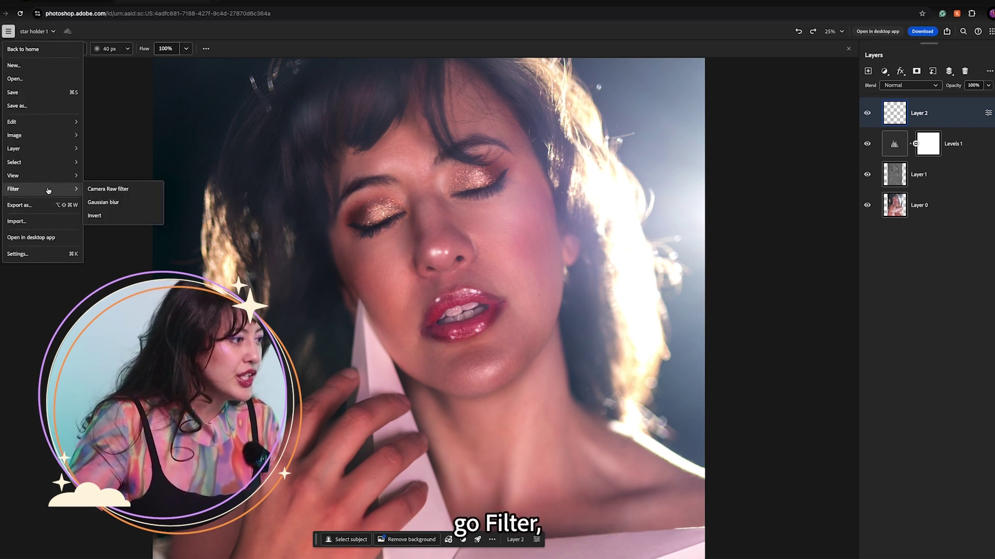
pyautogui.click(117, 204)
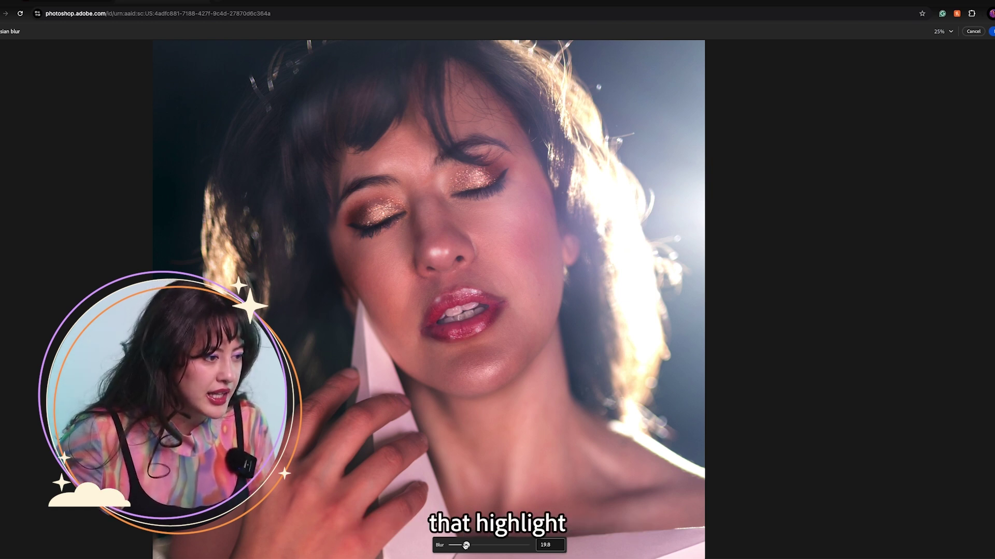
pyautogui.moveTo(465, 546); pyautogui.dragTo(465, 545)
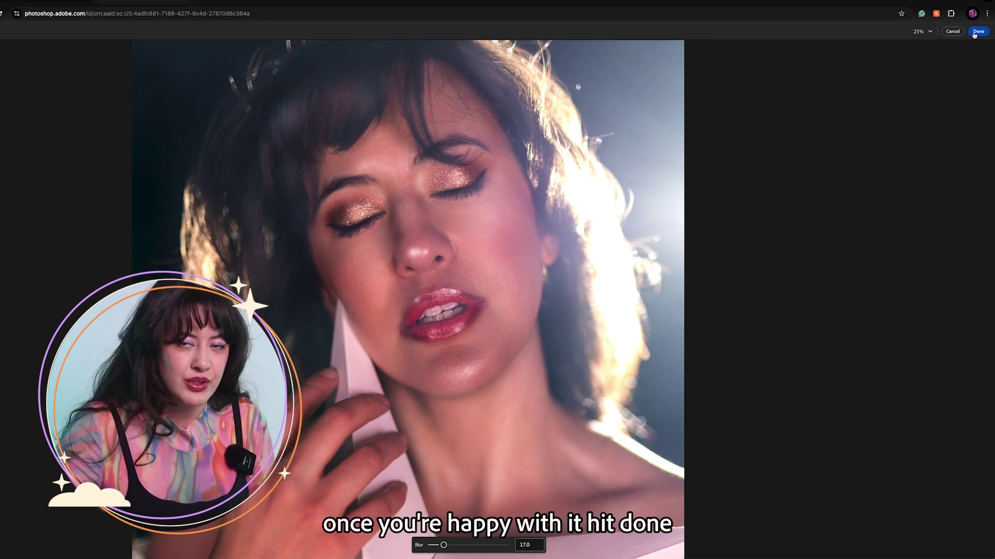
pyautogui.click(977, 31)
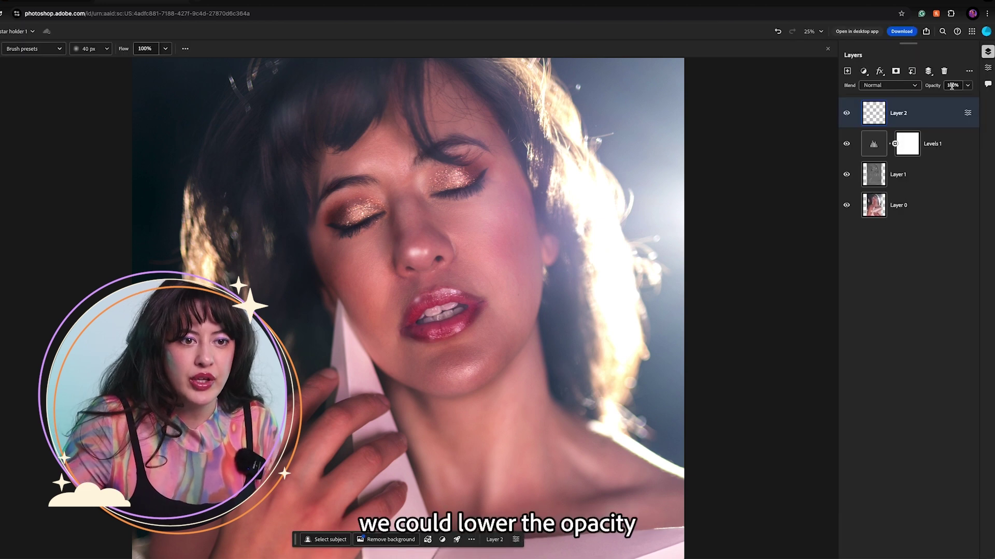
# Lower Layer 2's opacity to about 70% and toggle it to compare.
pyautogui.click(968, 86)
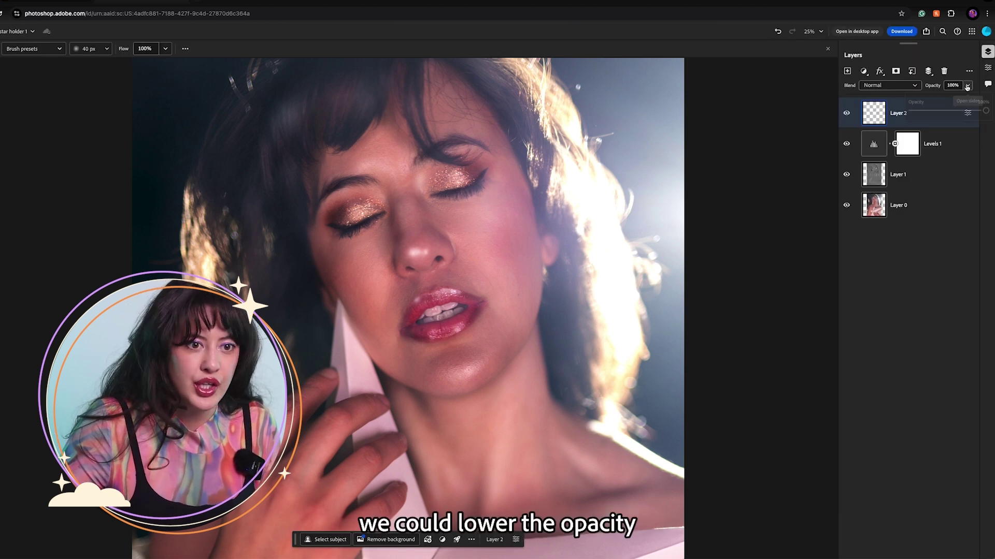
pyautogui.click(976, 113)
pyautogui.moveTo(974, 113); pyautogui.dragTo(964, 112)
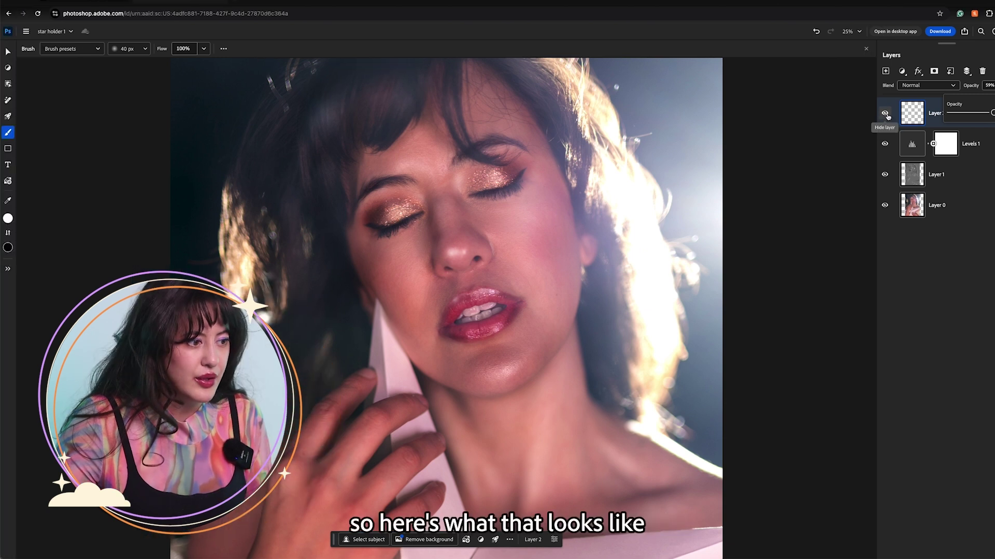
pyautogui.click(847, 113)
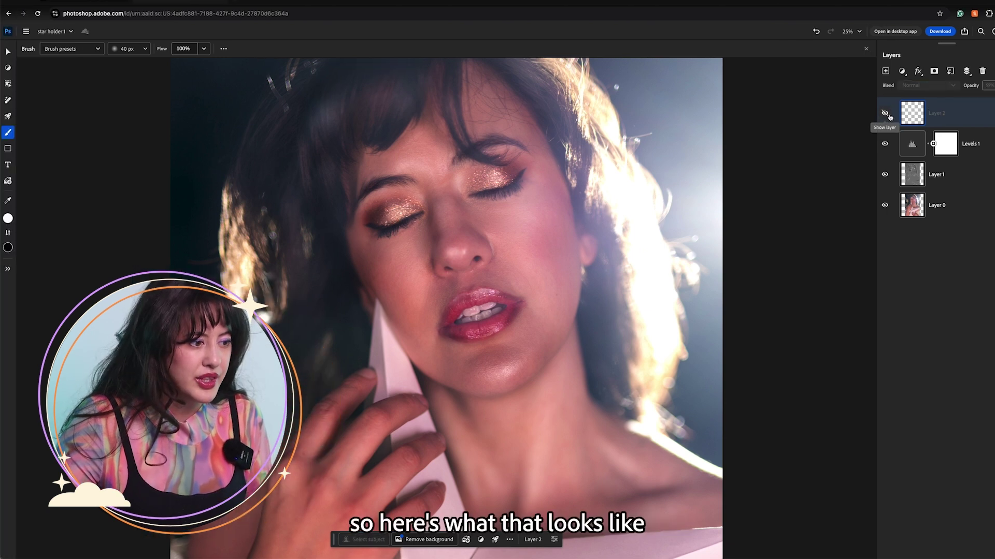
pyautogui.click(885, 113)
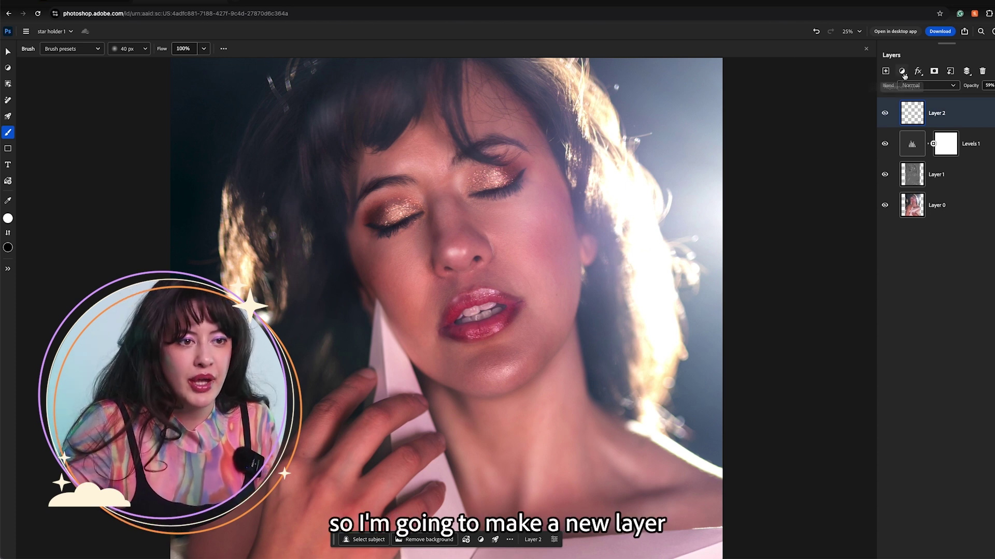
# Add a new Layer 3 for more white highlights and go to the Filter menu.
pyautogui.click(885, 70)
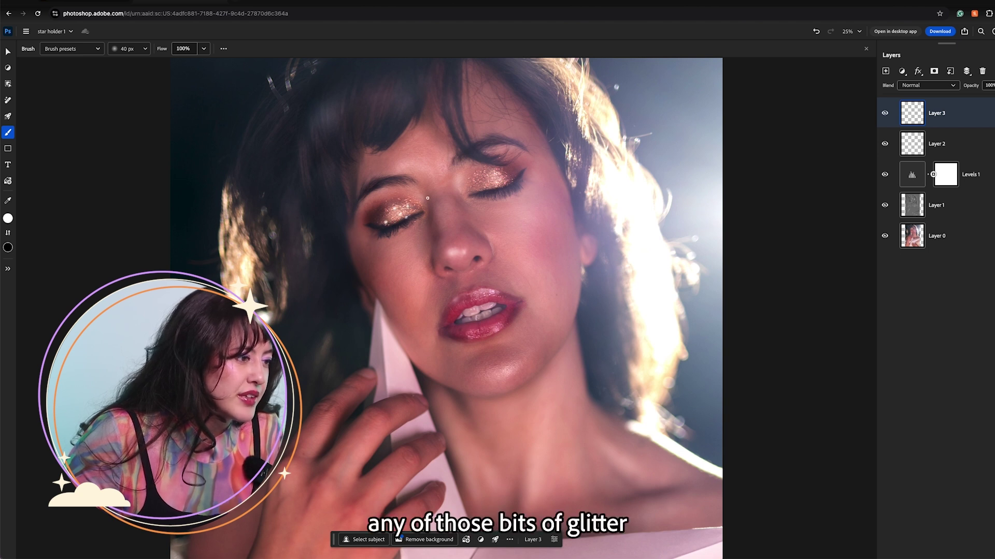
pyautogui.click(25, 31)
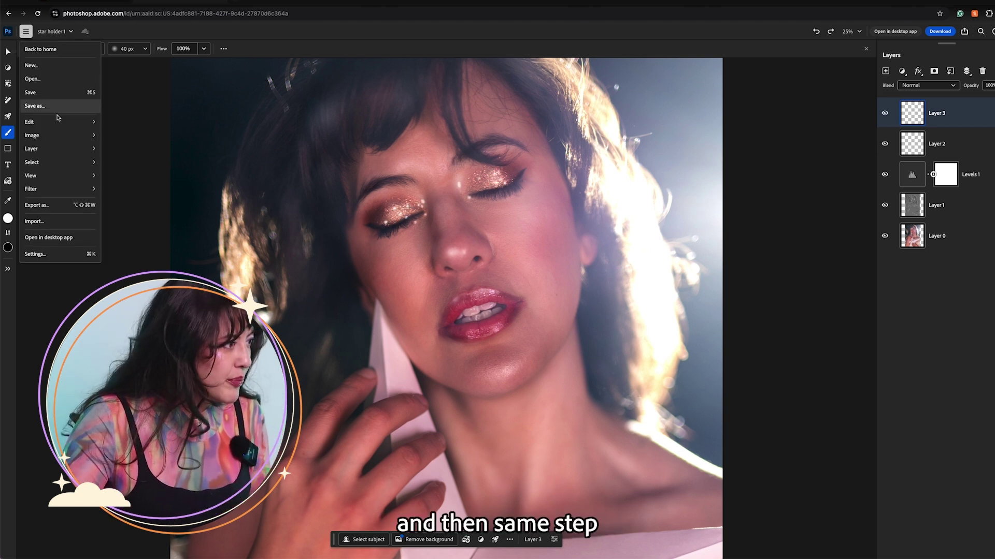
pyautogui.moveTo(70, 189)
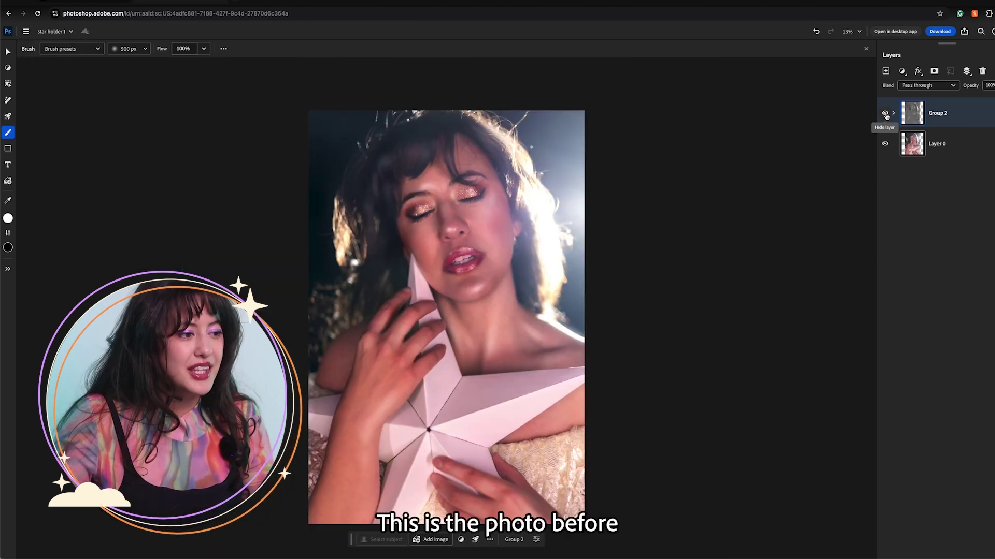
# Toggle Group 2's visibility repeatedly to compare the original and retouched portrait.
pyautogui.click(885, 114)
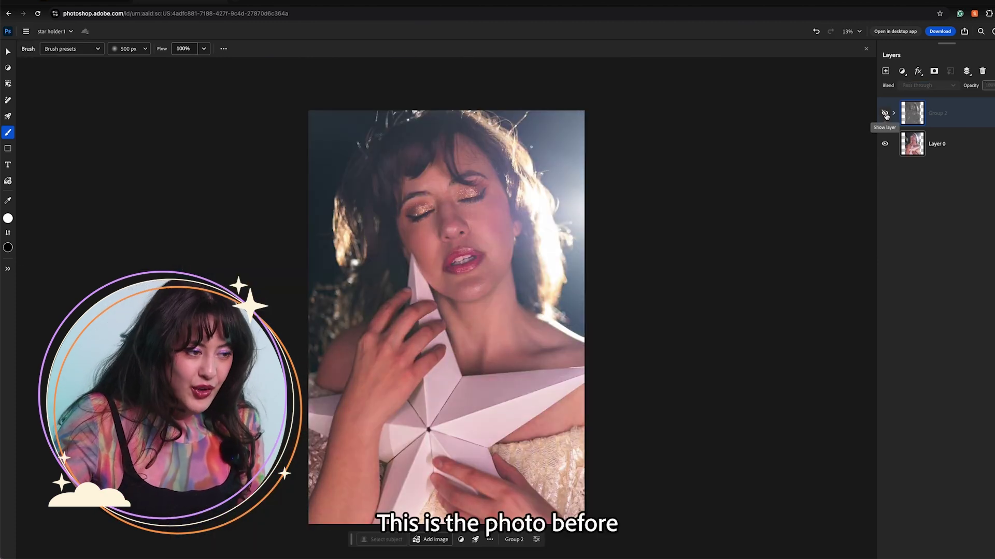
pyautogui.click(885, 113)
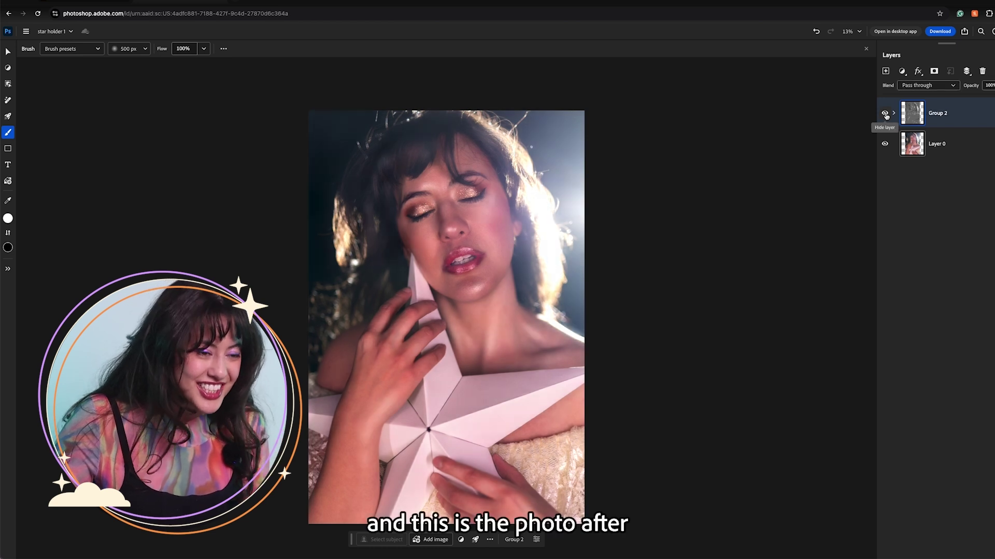
pyautogui.click(884, 113)
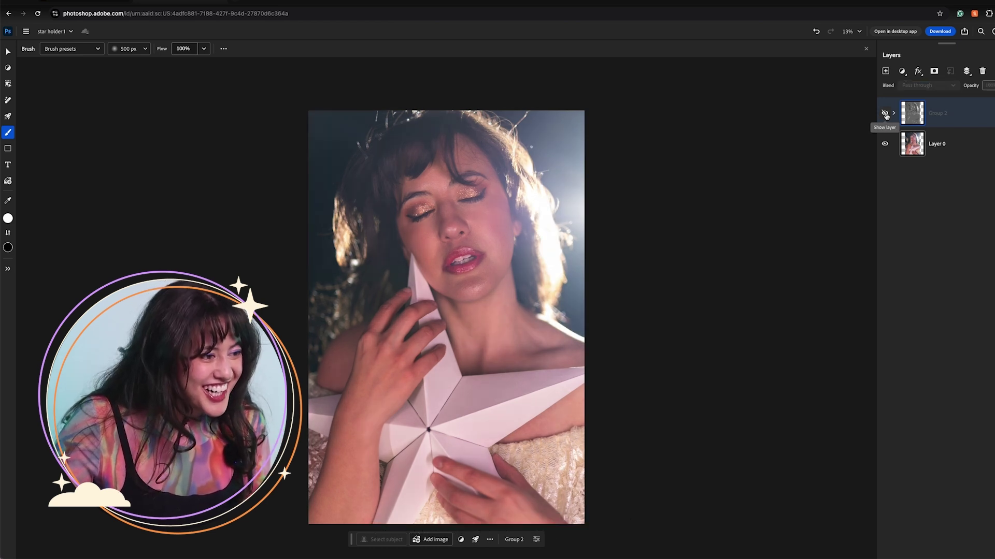
pyautogui.click(885, 113)
pyautogui.click(884, 113)
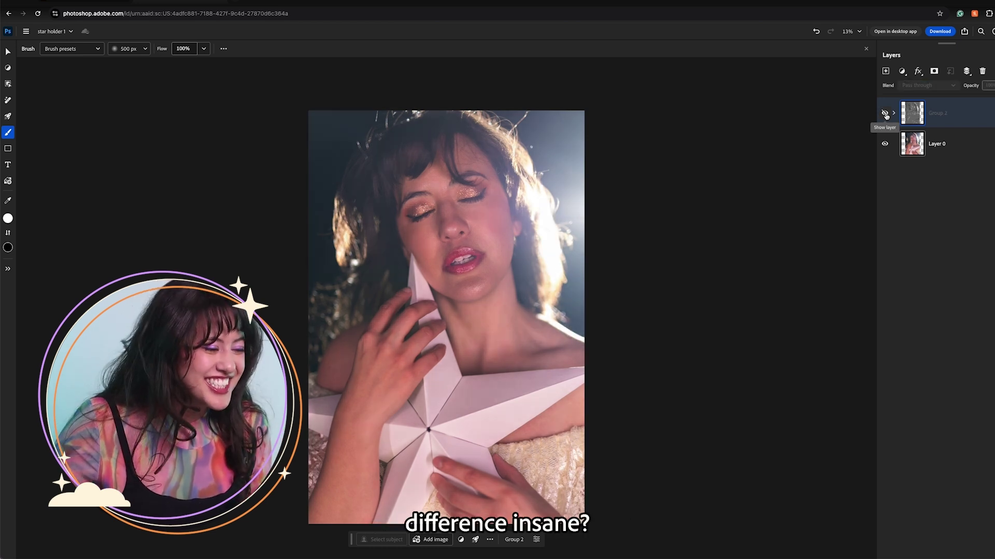
pyautogui.click(885, 114)
pyautogui.click(885, 114)
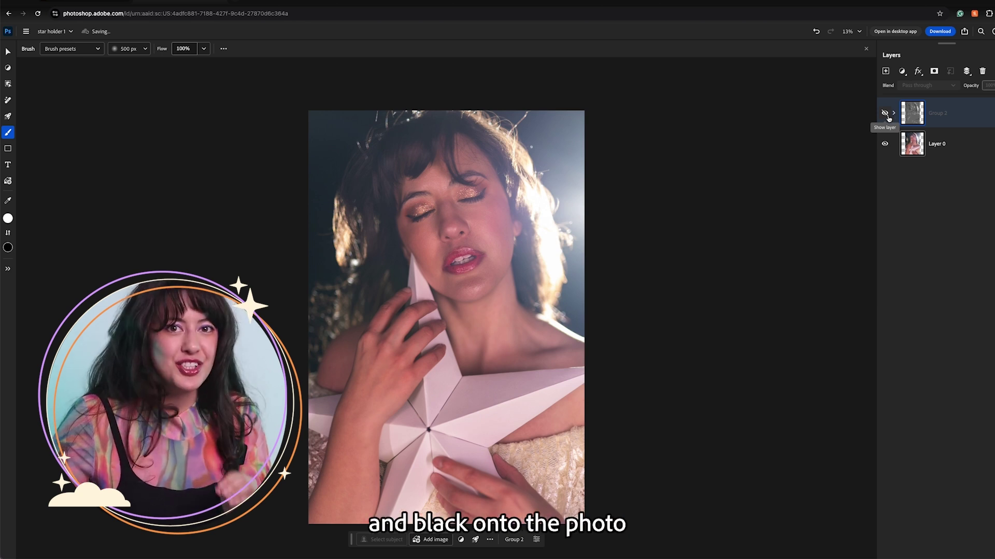
pyautogui.click(884, 113)
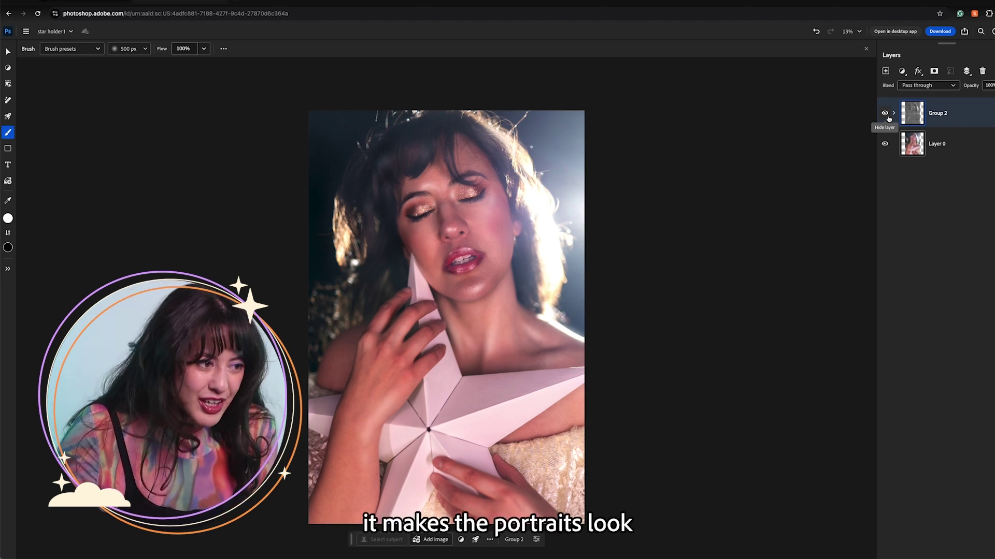
pyautogui.click(885, 113)
# Show Group 2 and add a Color balance adjustment with Yellow/blue at 21.
pyautogui.click(885, 113)
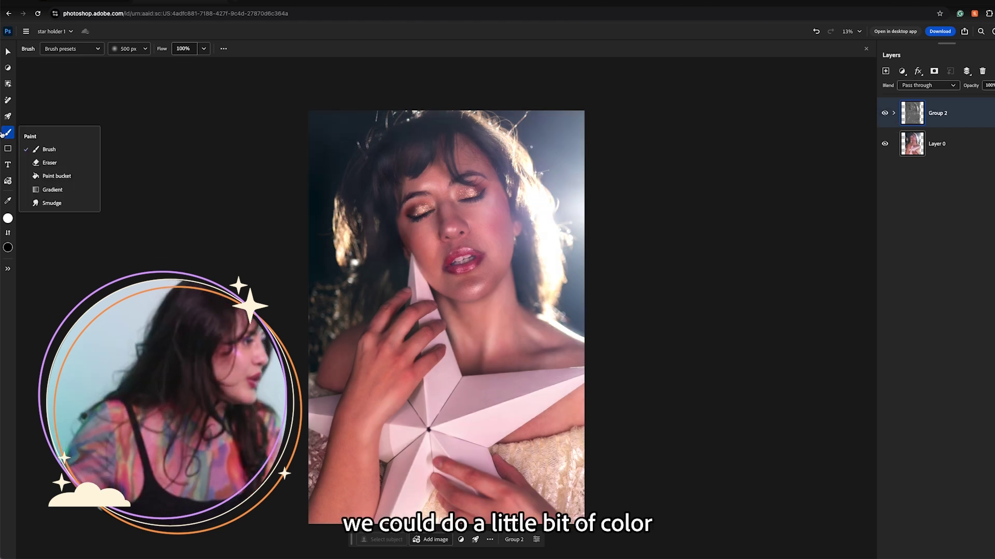
pyautogui.click(8, 68)
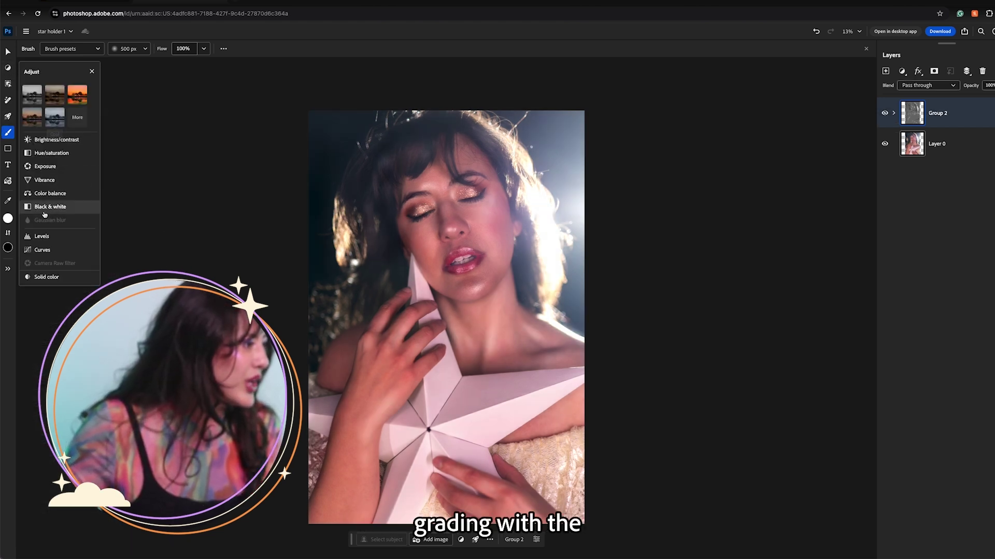
pyautogui.click(45, 195)
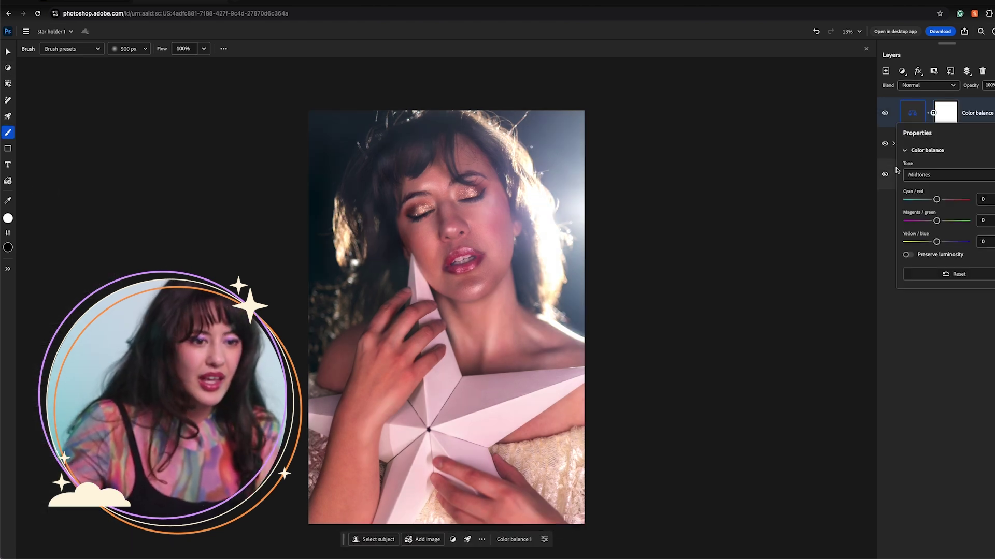
pyautogui.moveTo(940, 241); pyautogui.dragTo(943, 242)
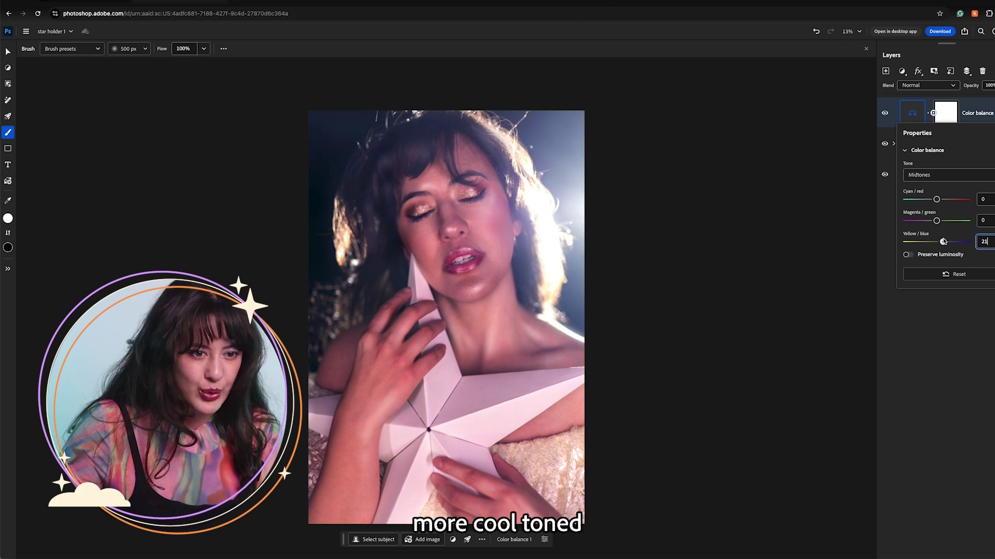
# Add a Vibrance adjustment with Vibrance 15 and Saturation 7.
pyautogui.click(7, 67)
pyautogui.scroll(-2, 70, 220)
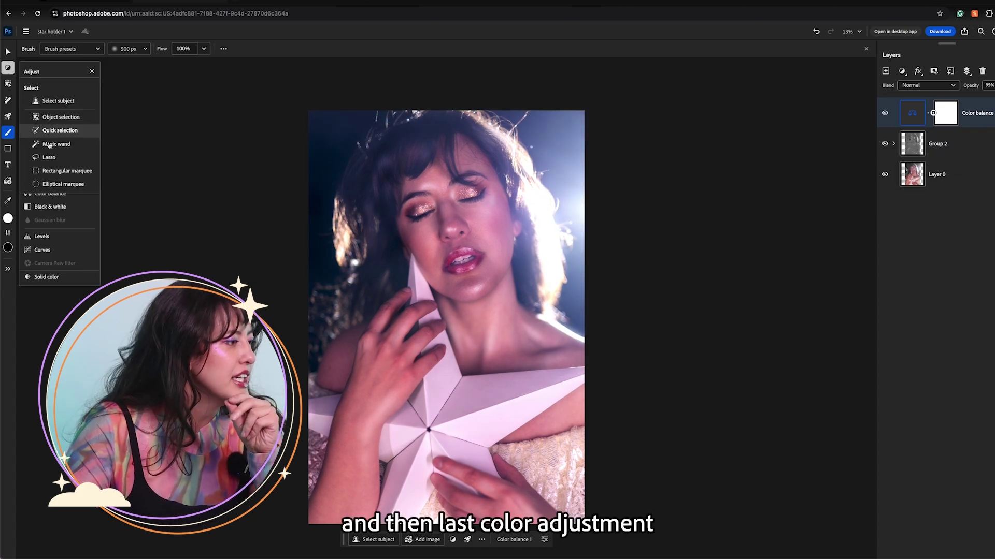
pyautogui.scroll(3, 70, 220)
pyautogui.click(57, 184)
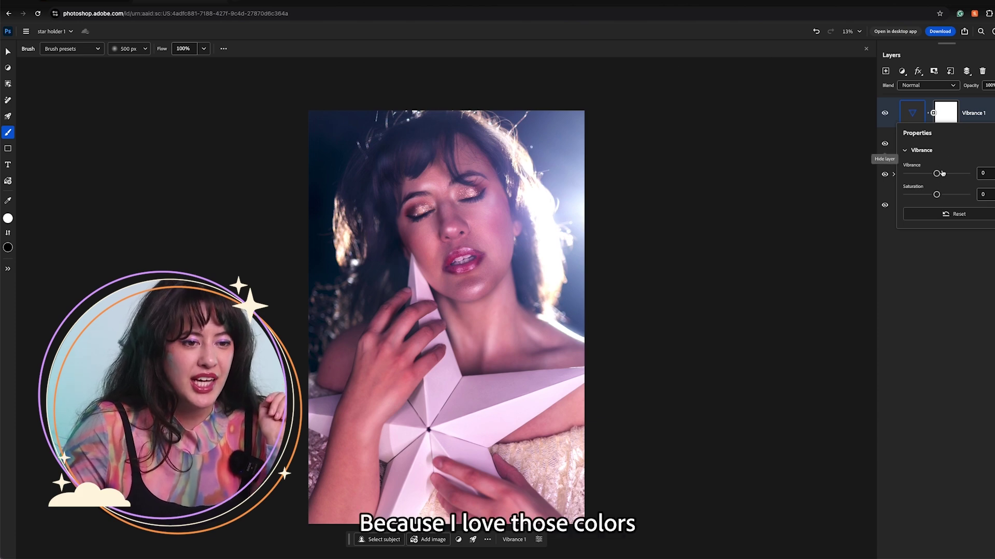
pyautogui.moveTo(936, 173); pyautogui.dragTo(939, 194)
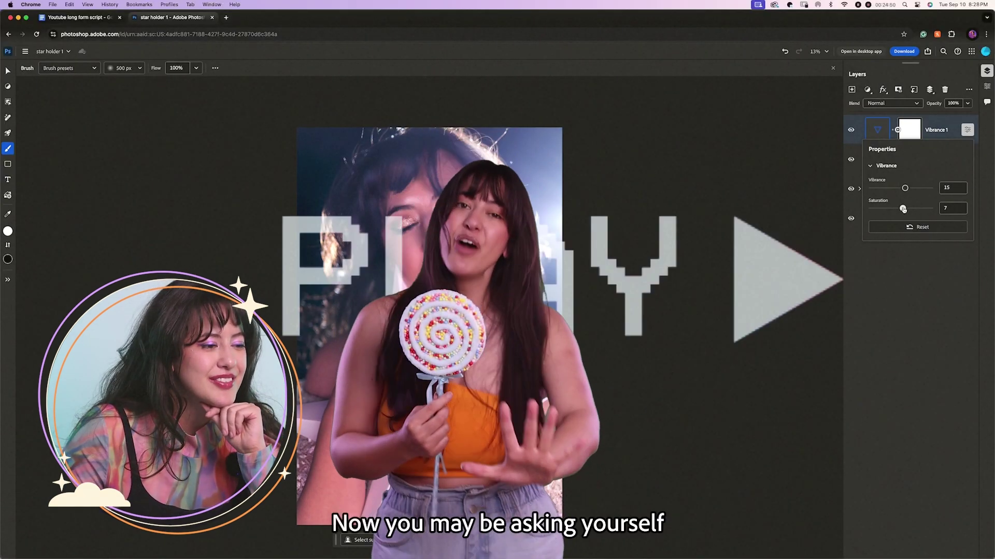